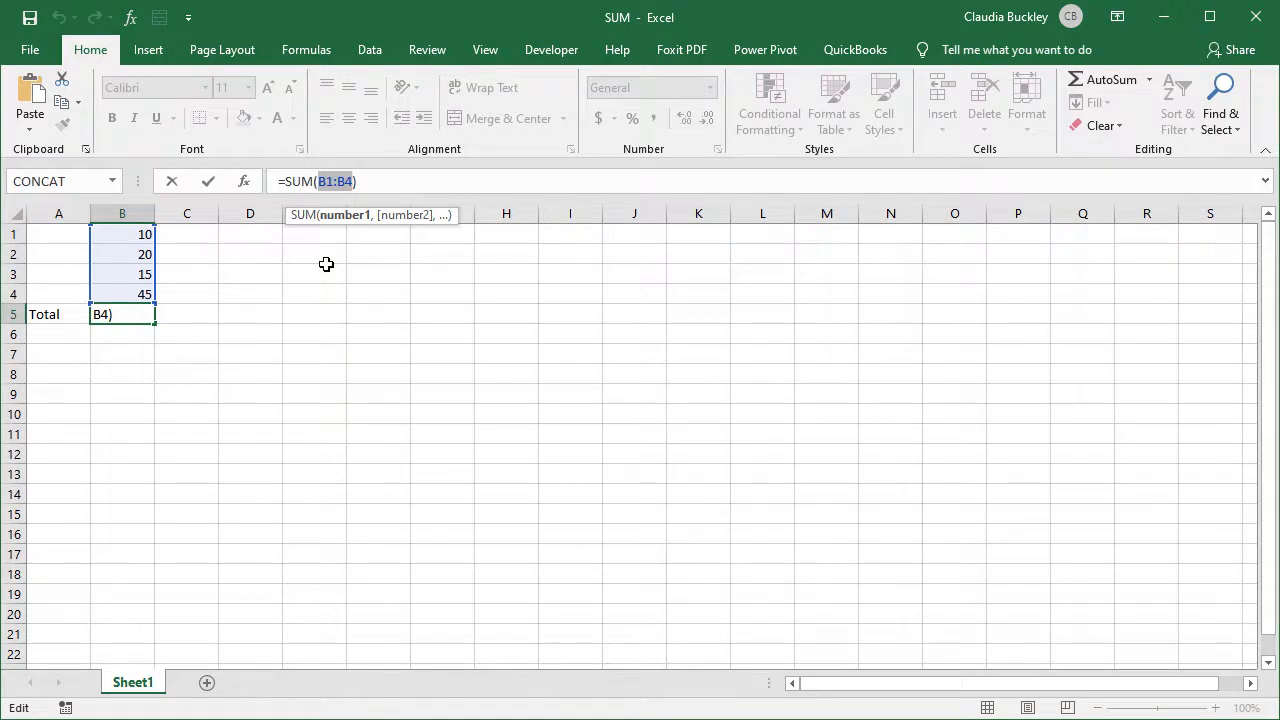
Commit the formula in B5, and in C5 add the literal values with =SUM(10,20,15,45)
key(Tab)
text(=sum()
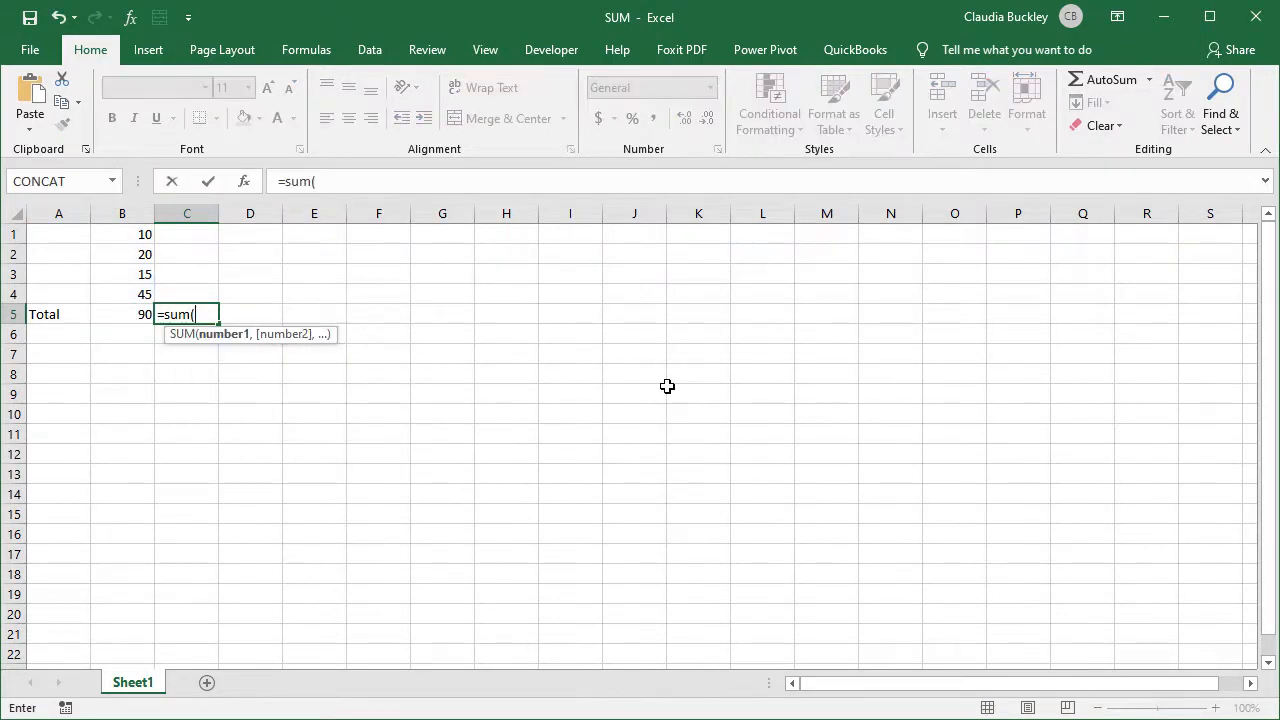
text(10,20)
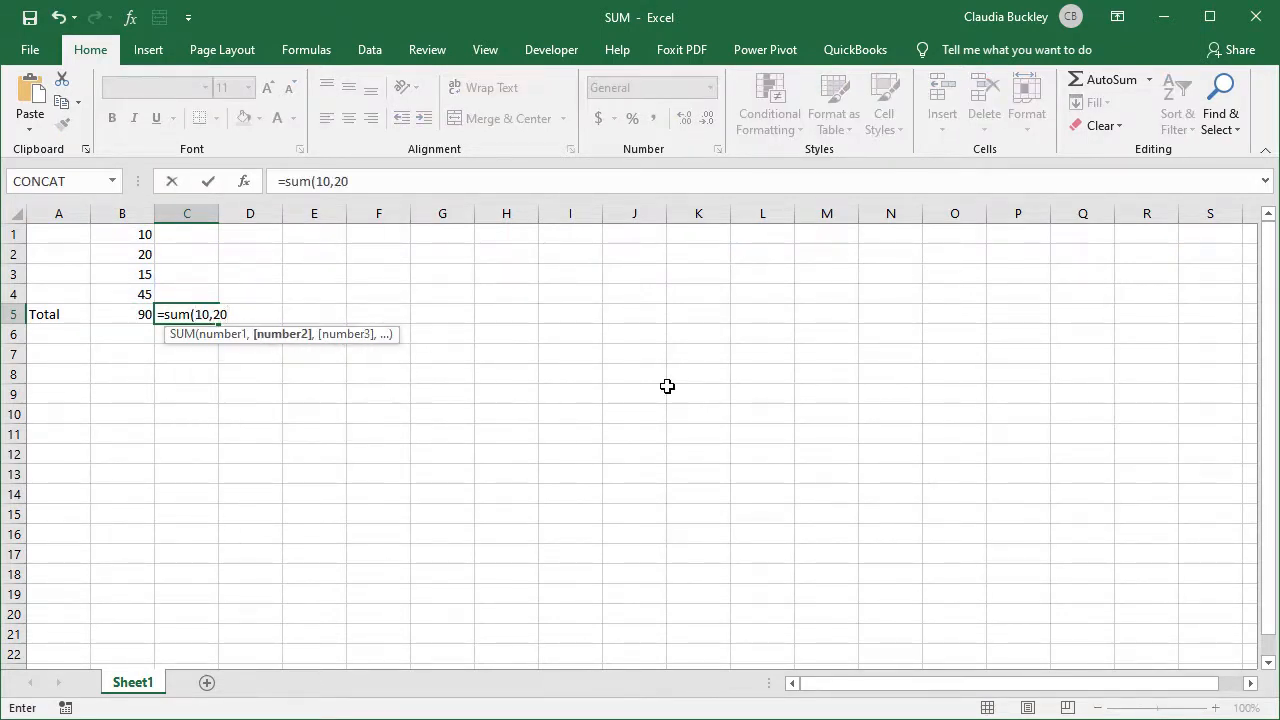
text(,15,45))
key(Tab)
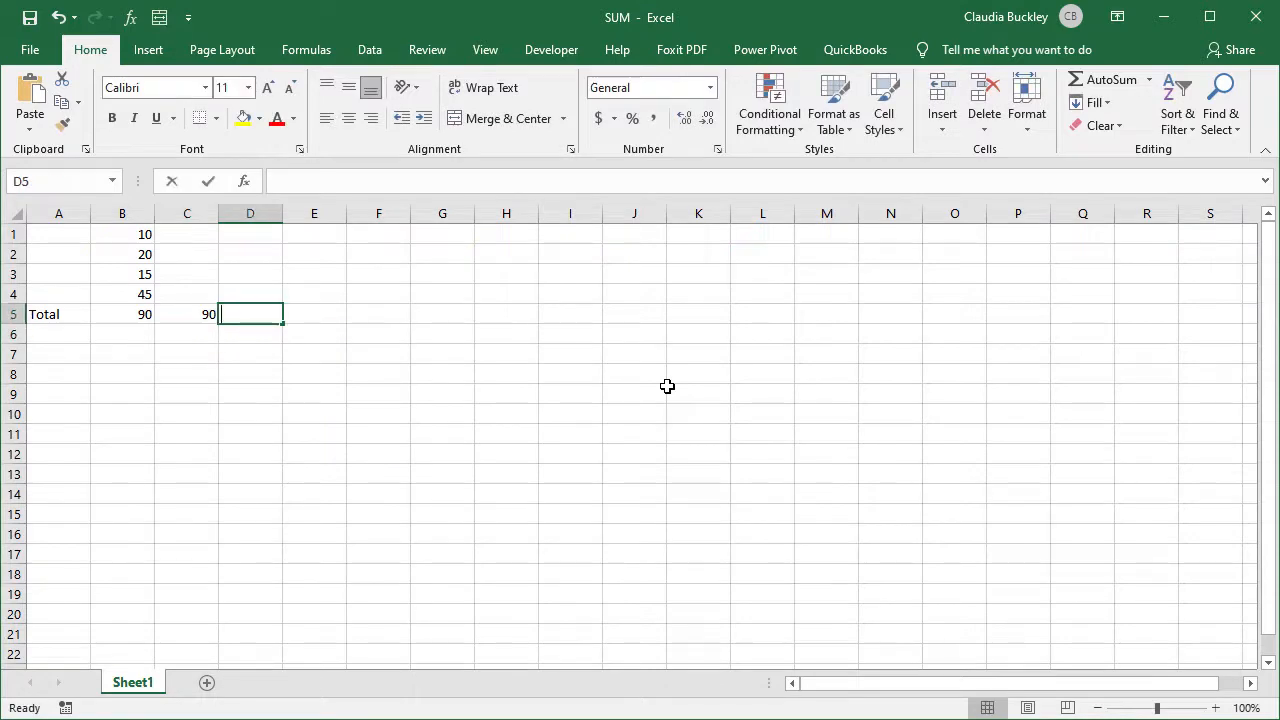
In D5, total the four values by individual cell references with =SUM(B1,B2,B3,B4)
text(=sum()
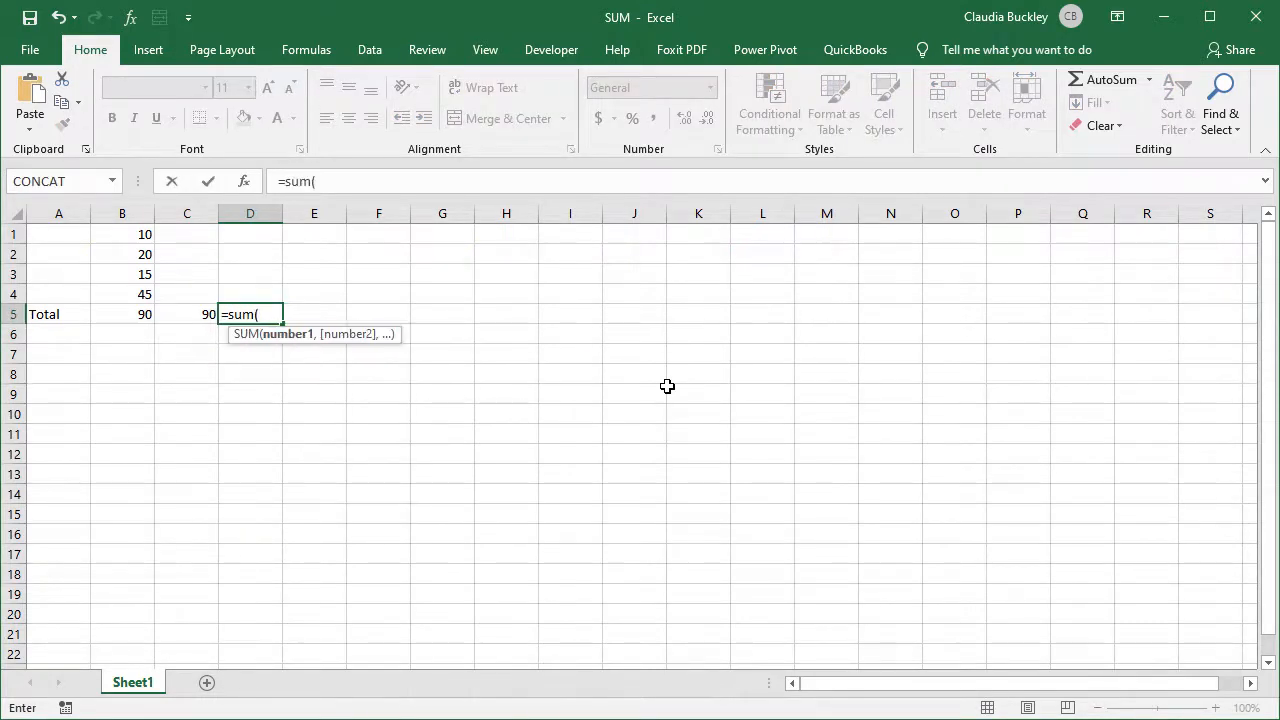
click(128, 236)
text(,)
click(128, 255)
text(,)
click(130, 275)
text(,)
click(128, 292)
text())
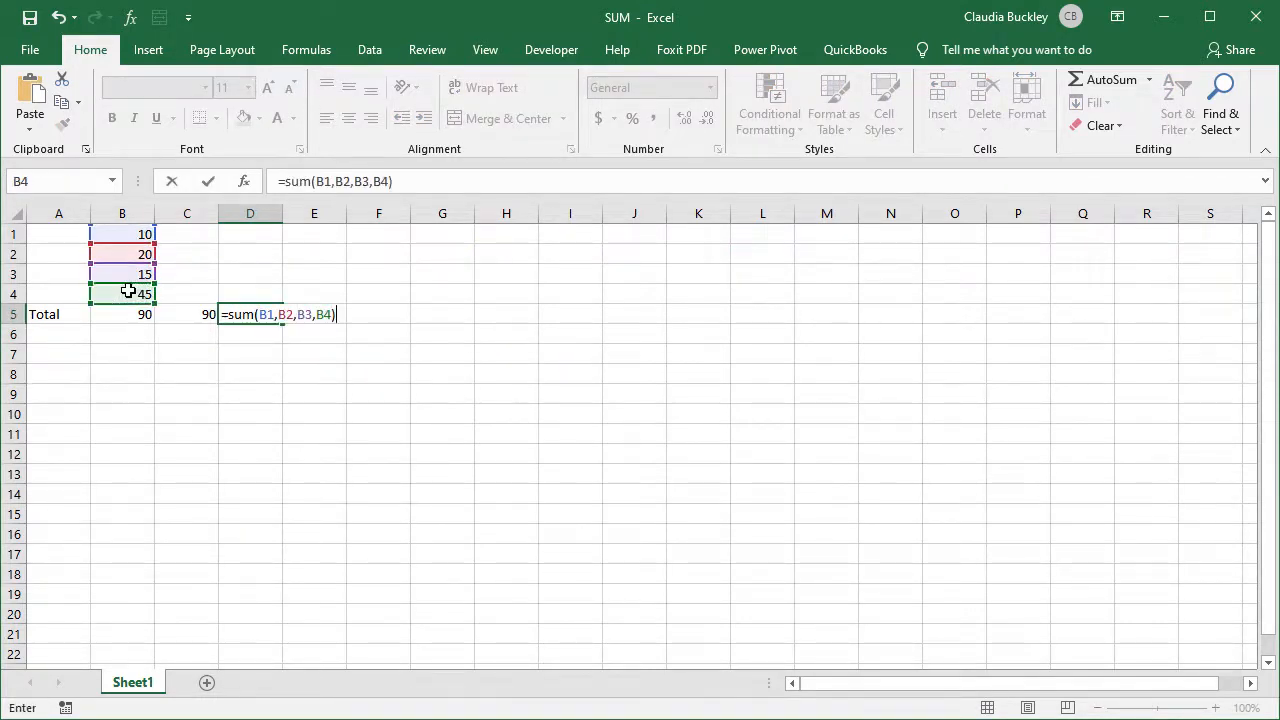
key(Return)
Clear the three totals in B5:D5
click(140, 313)
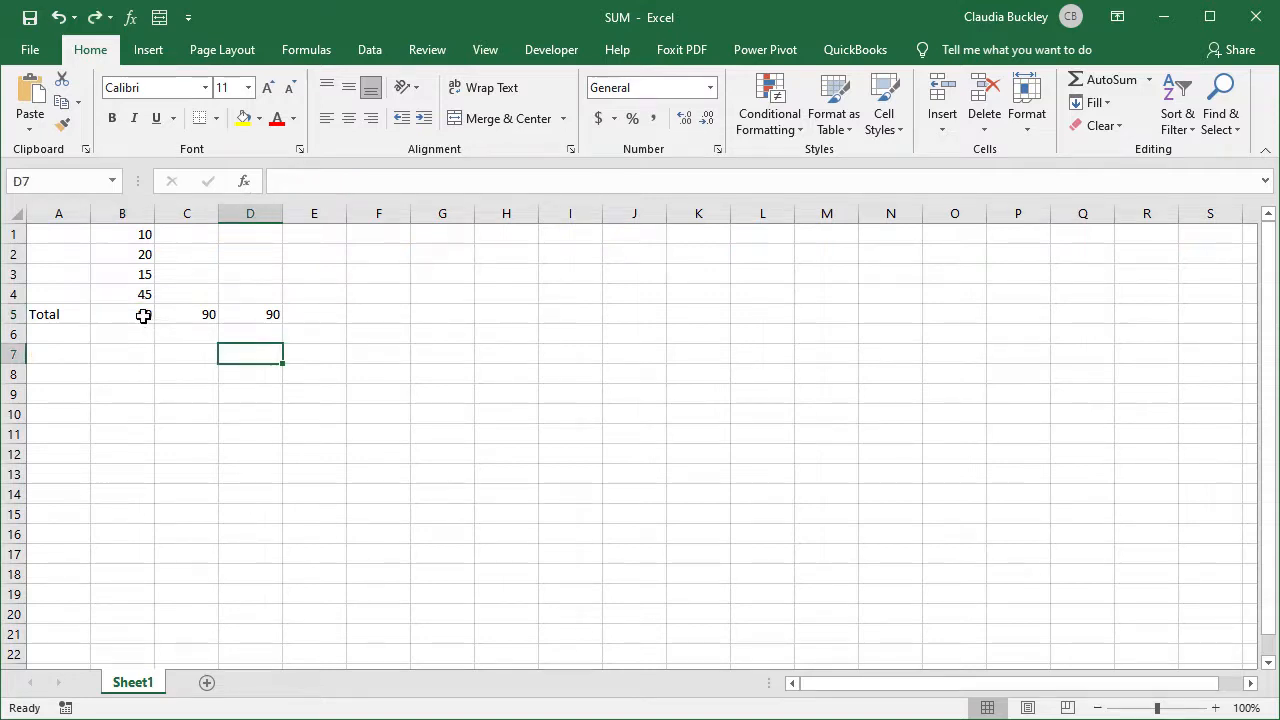
click(153, 315)
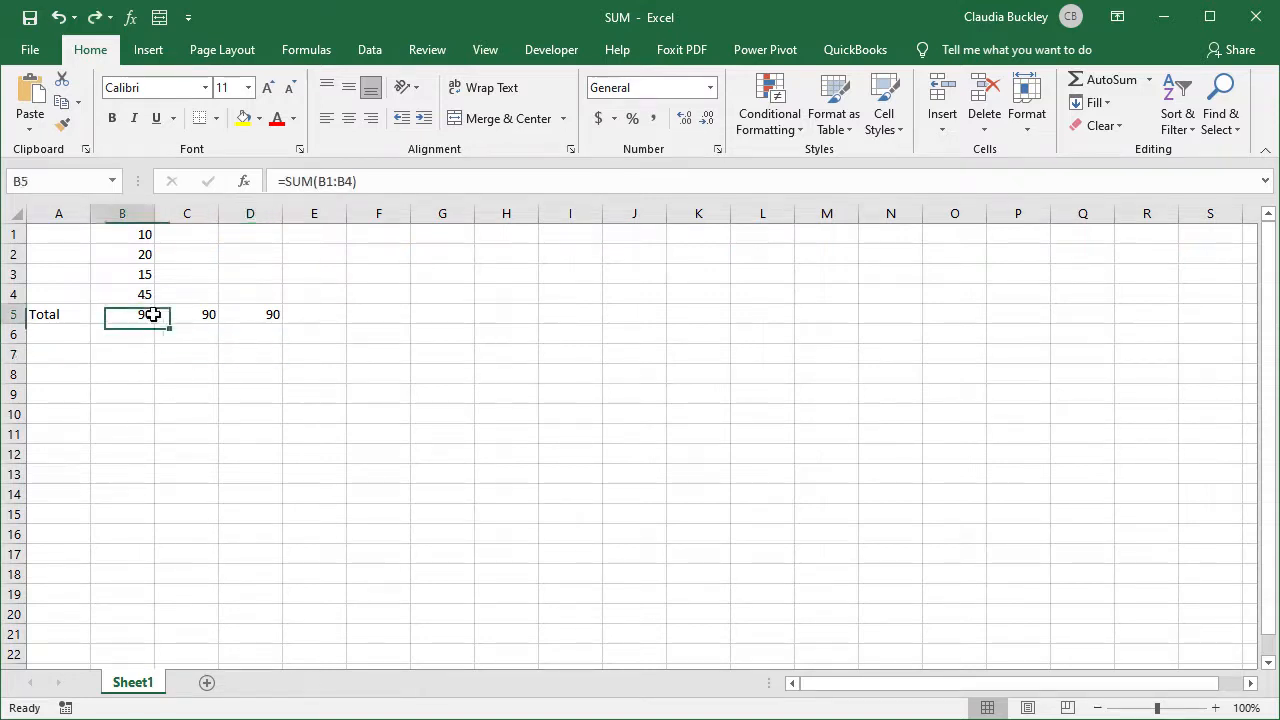
drag(153, 315, 266, 314)
key(Delete)
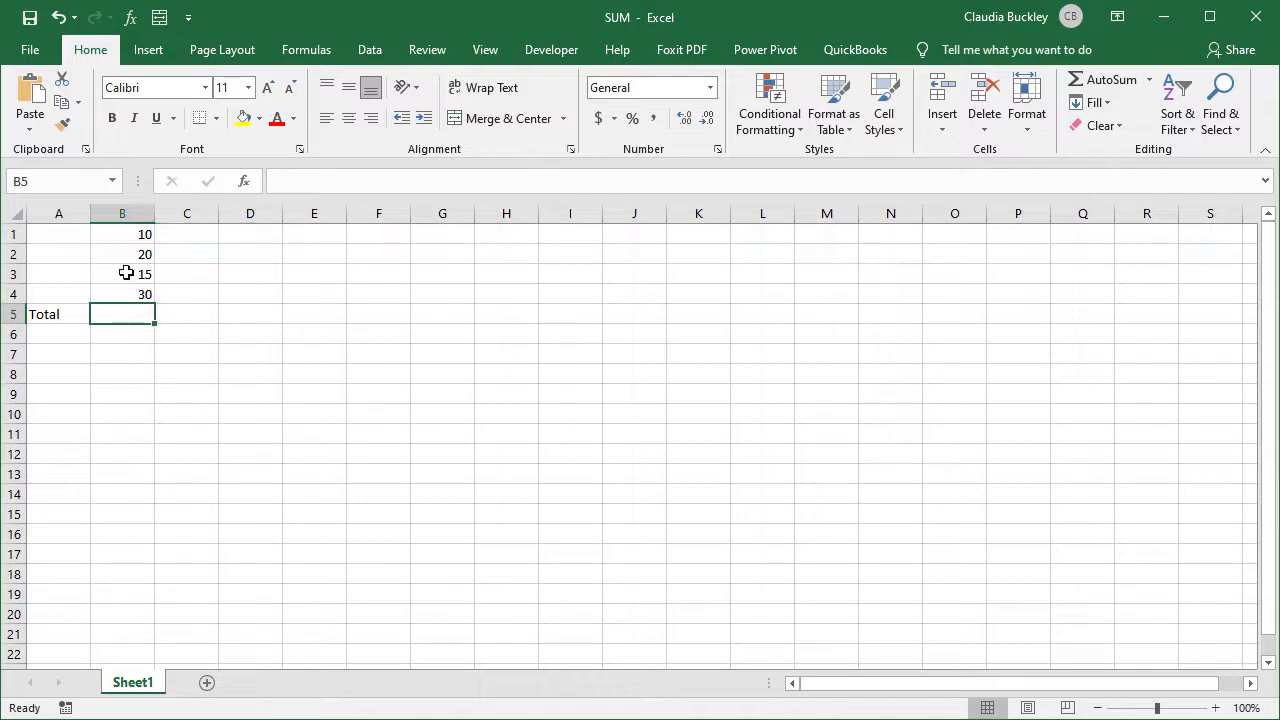
Replace the number in cell B3 with the text abc
click(123, 272)
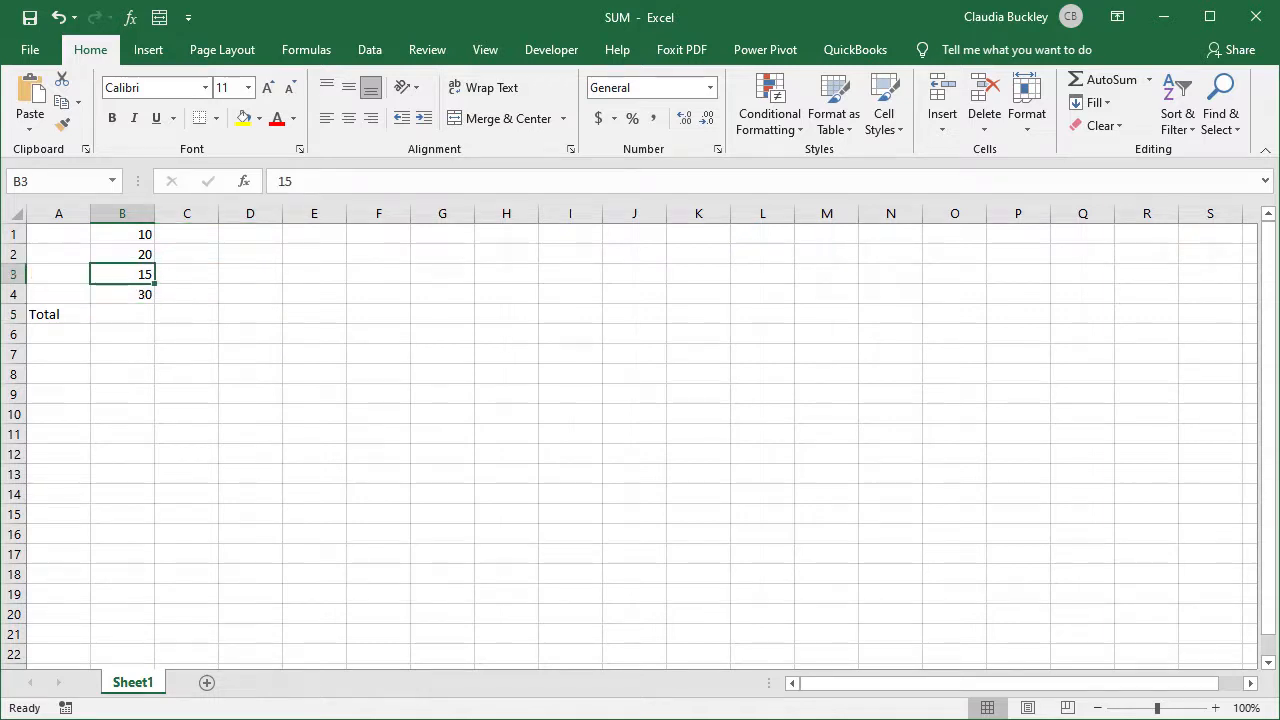
text(abc)
key(Return)
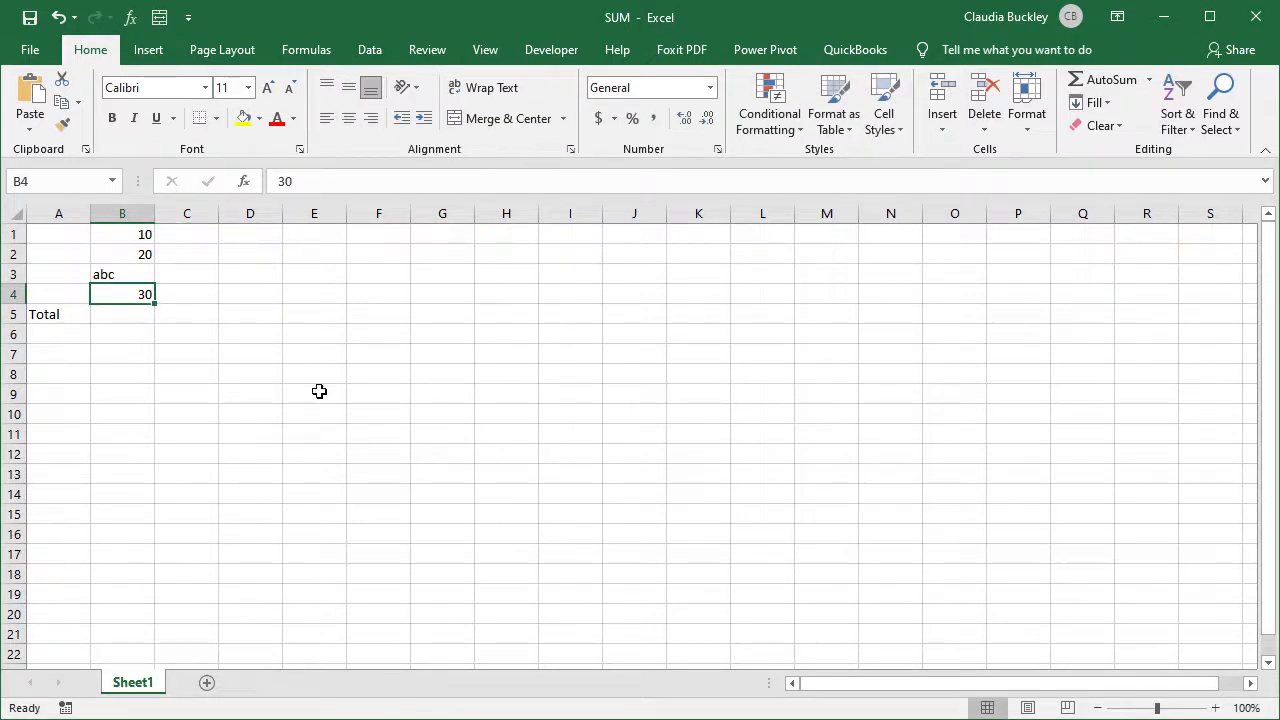
In B5, add the four cells with the plus operator using =B1+B2+B3+B4, and check the formula and B3
click(140, 316)
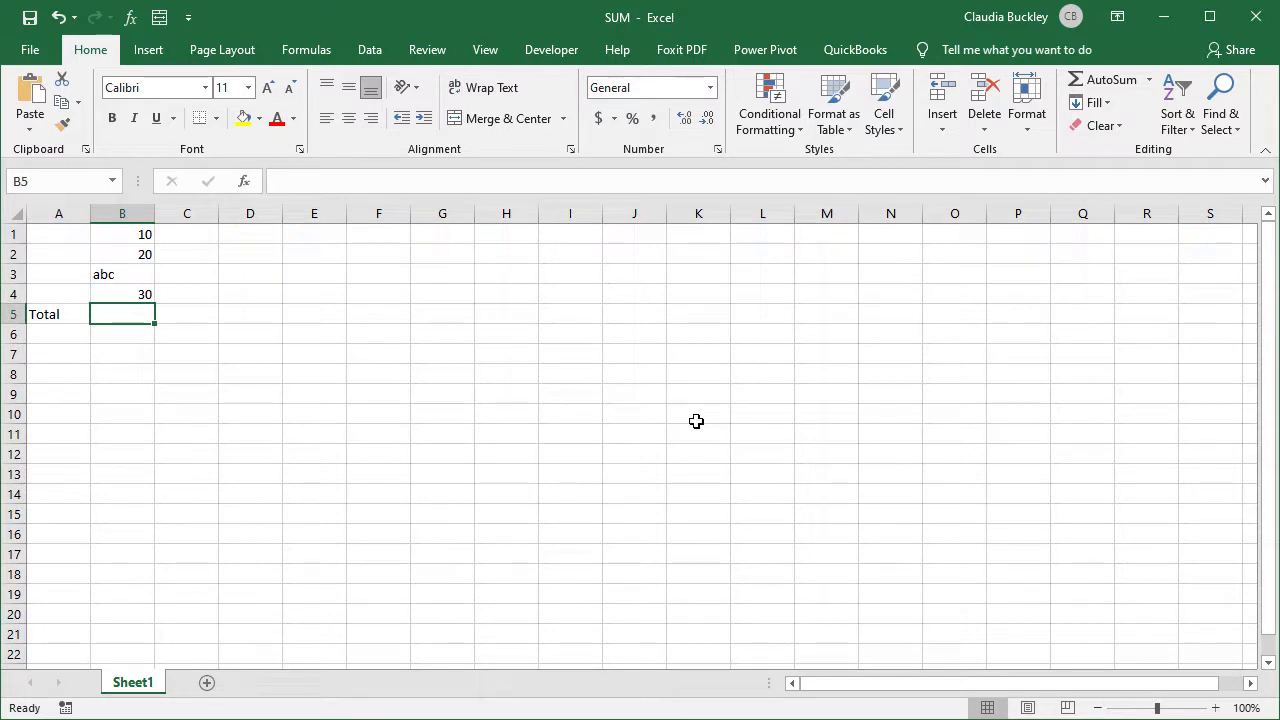
text(=)
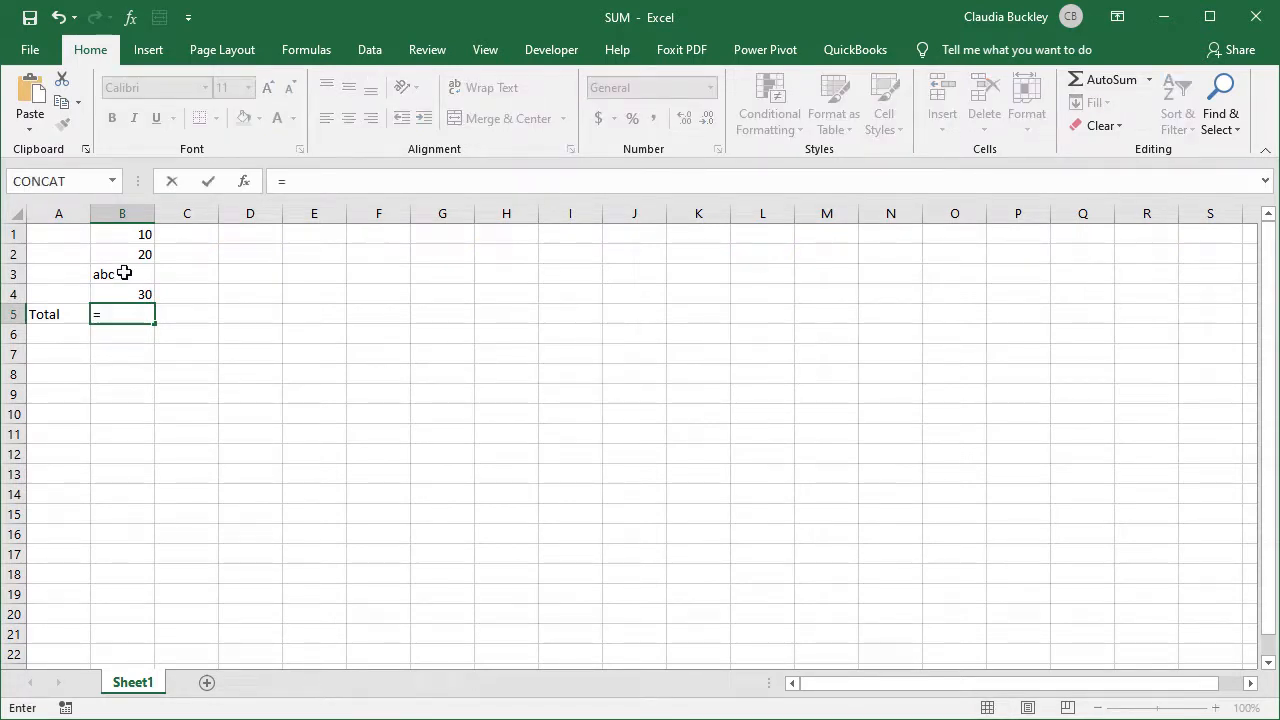
click(125, 235)
text(+)
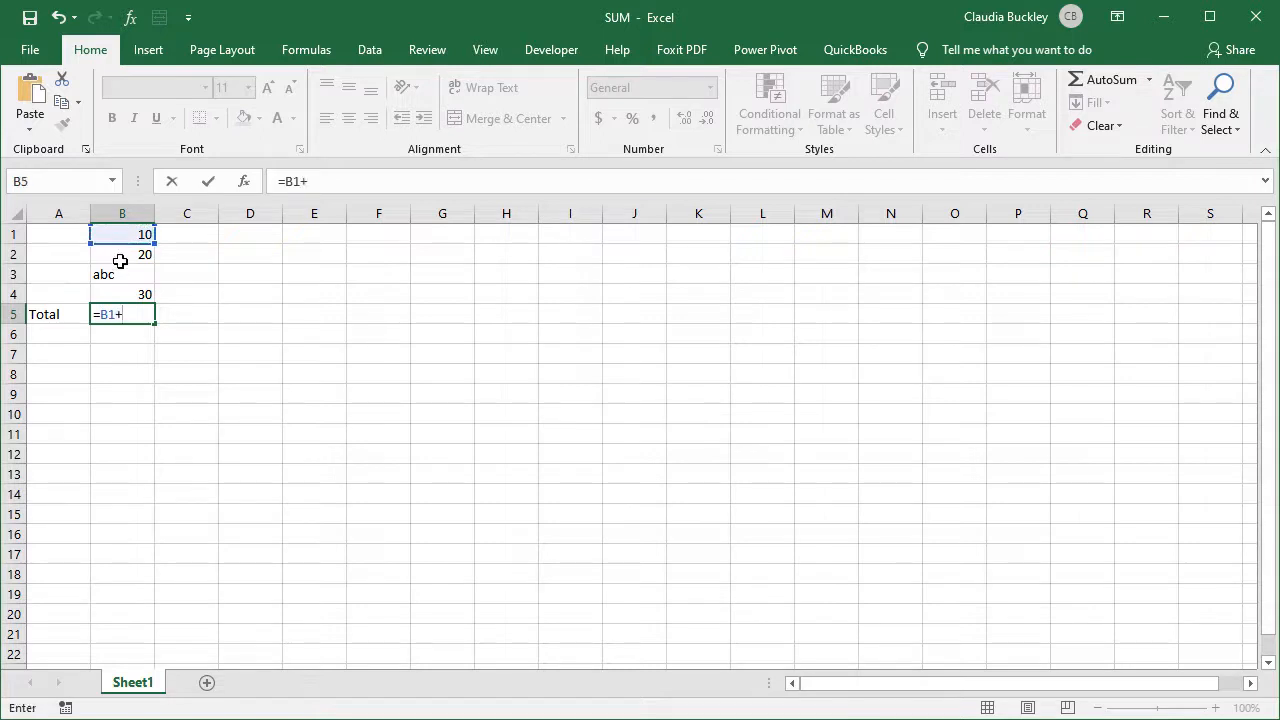
click(120, 255)
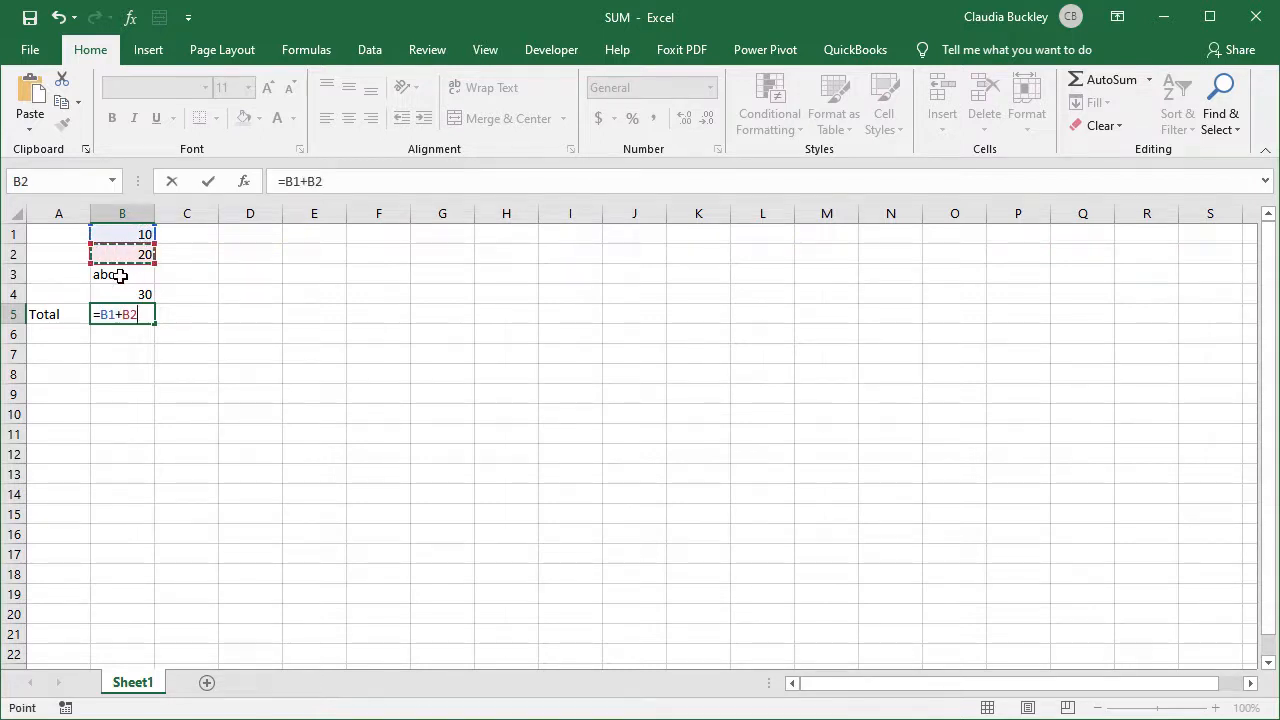
text(+)
click(118, 276)
text(+)
click(120, 292)
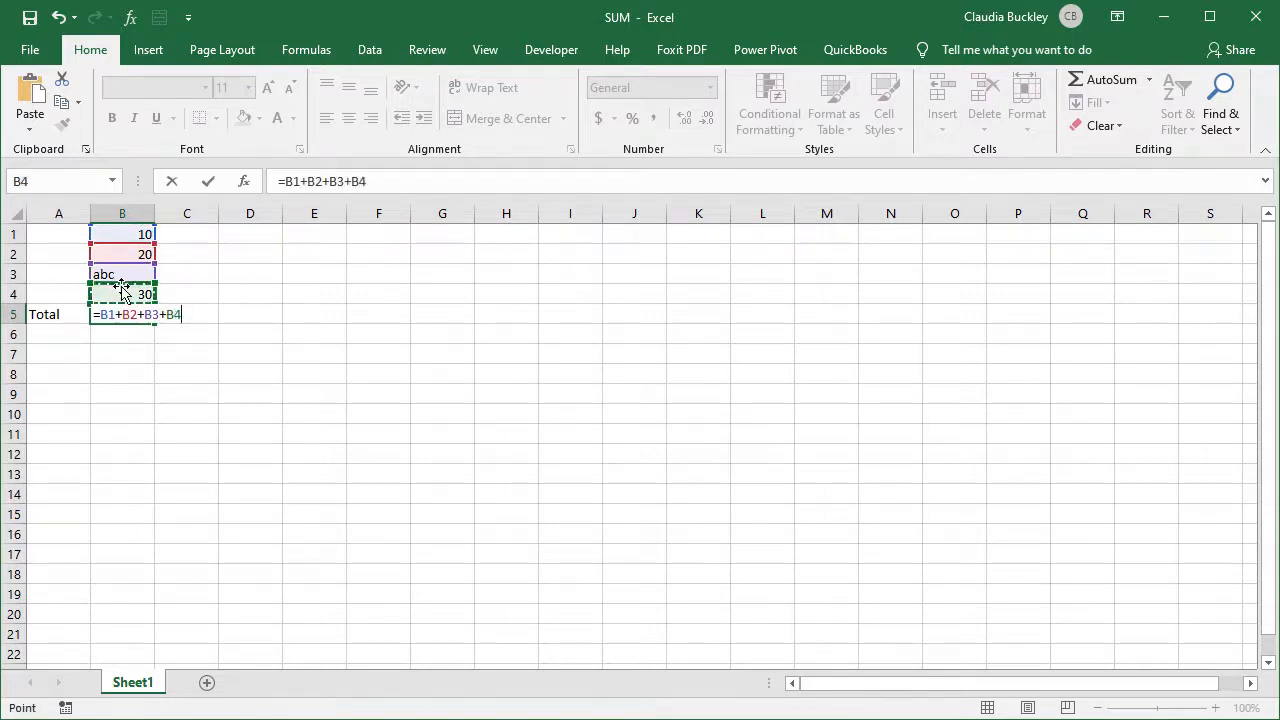
key(Return)
click(132, 310)
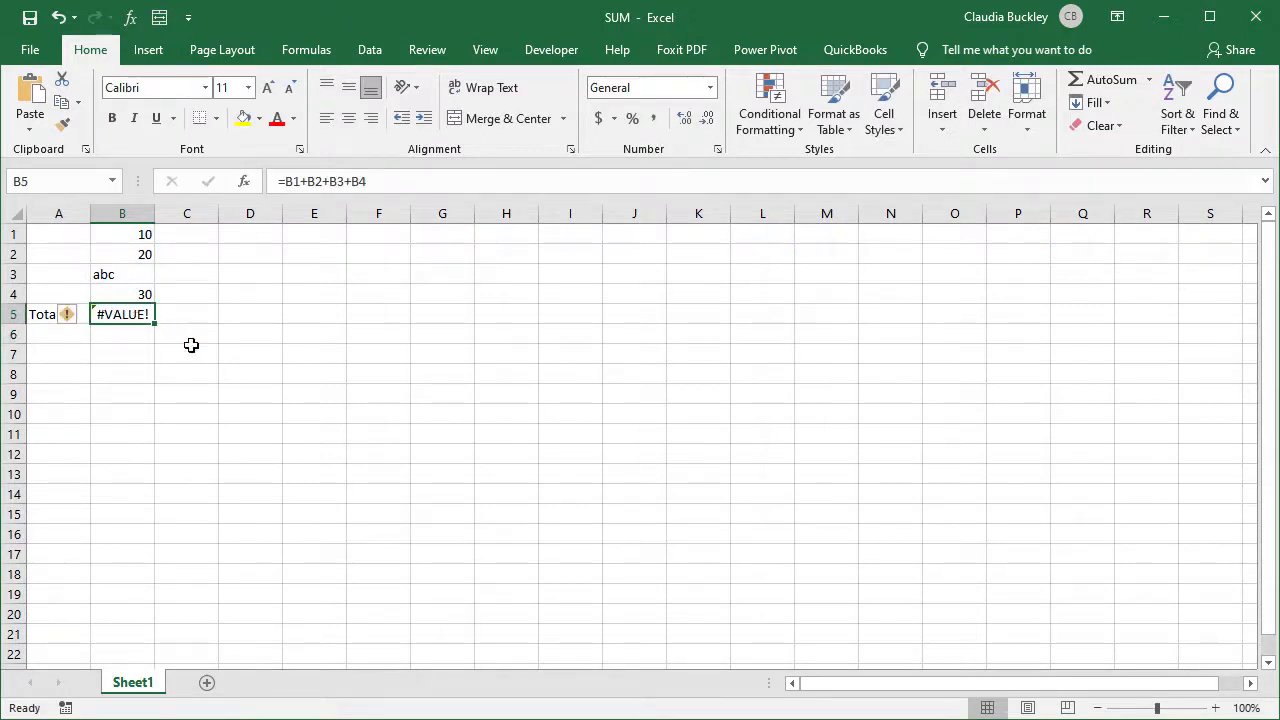
click(132, 269)
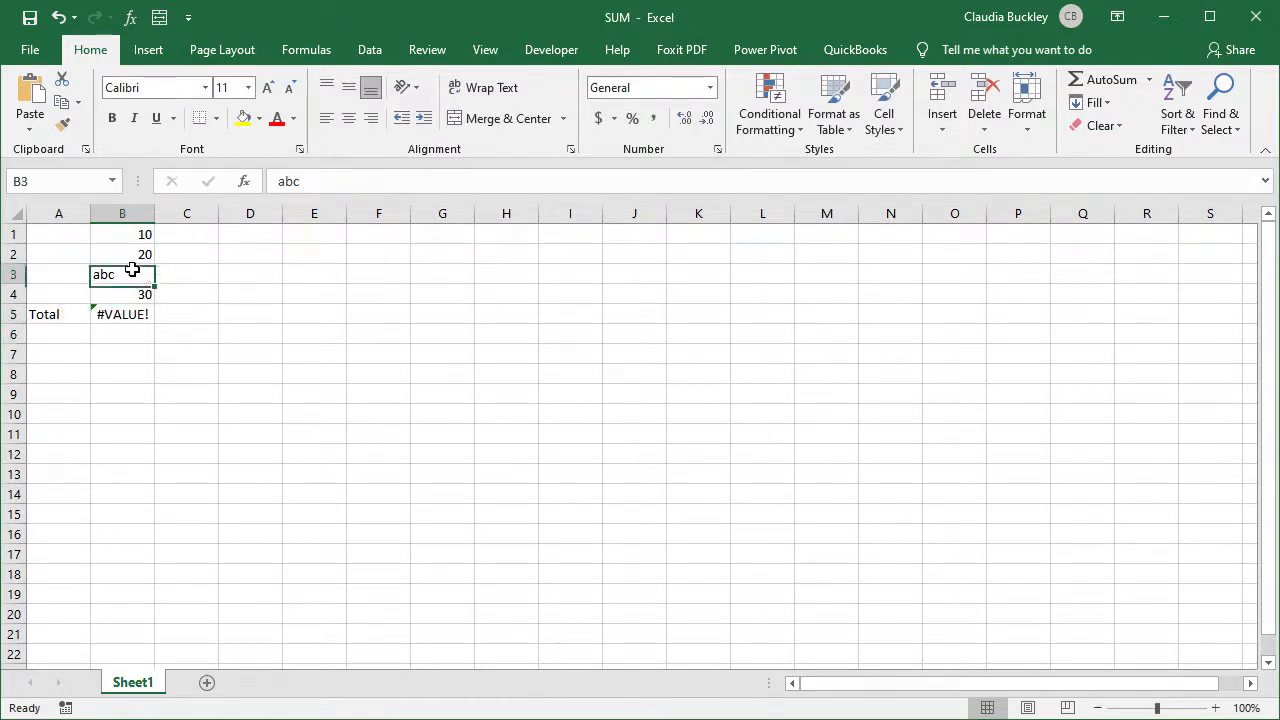
In C5, total the same range, including the text cell, with =SUM(B1:B4)
click(170, 316)
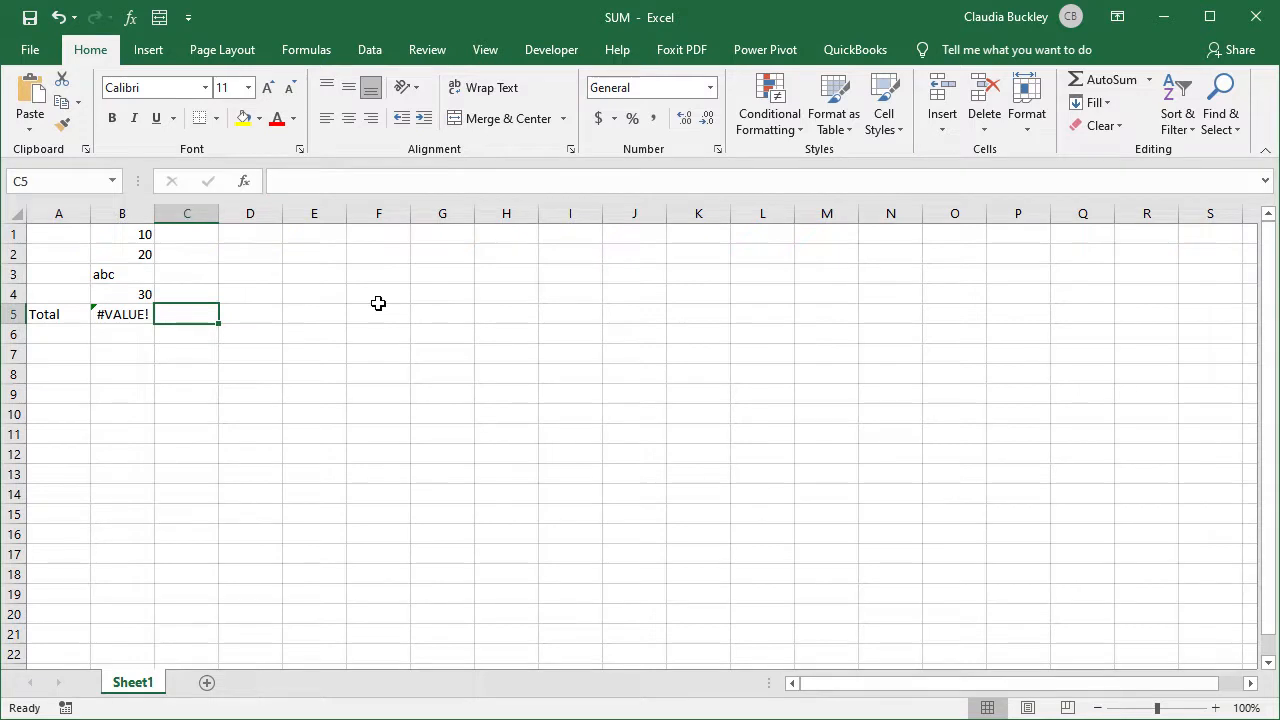
text(=sum()
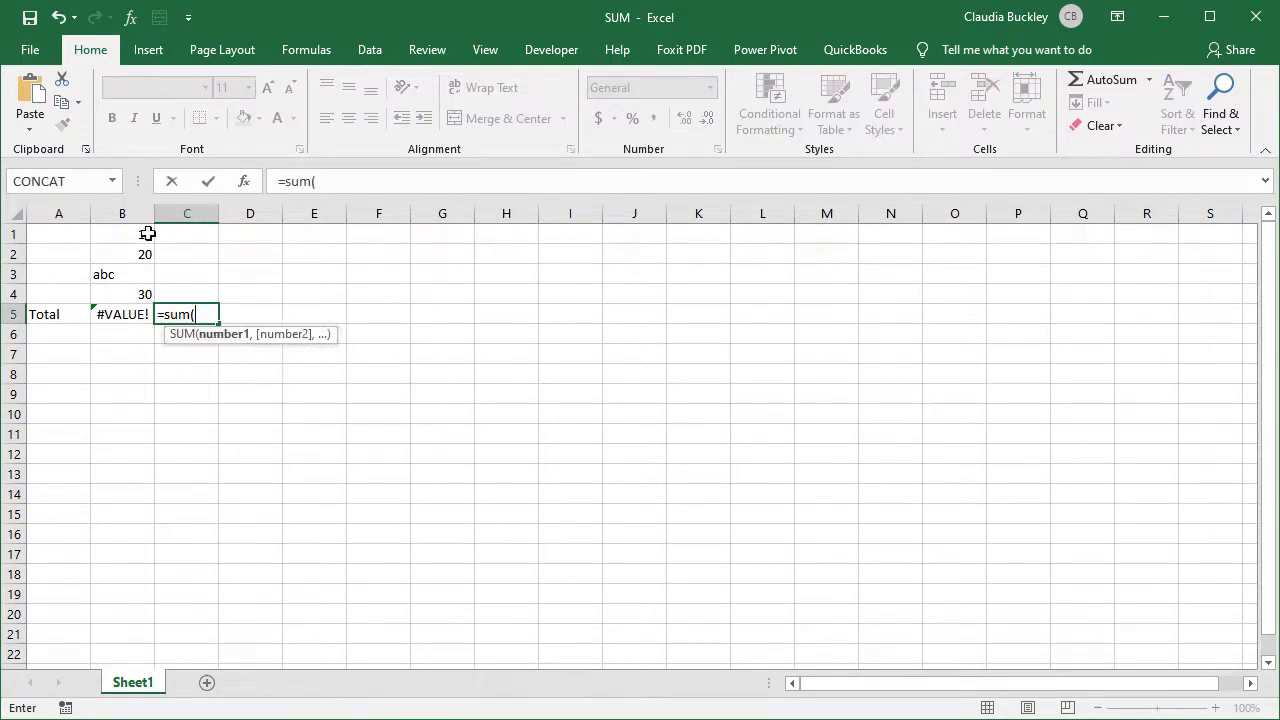
drag(148, 234, 142, 292)
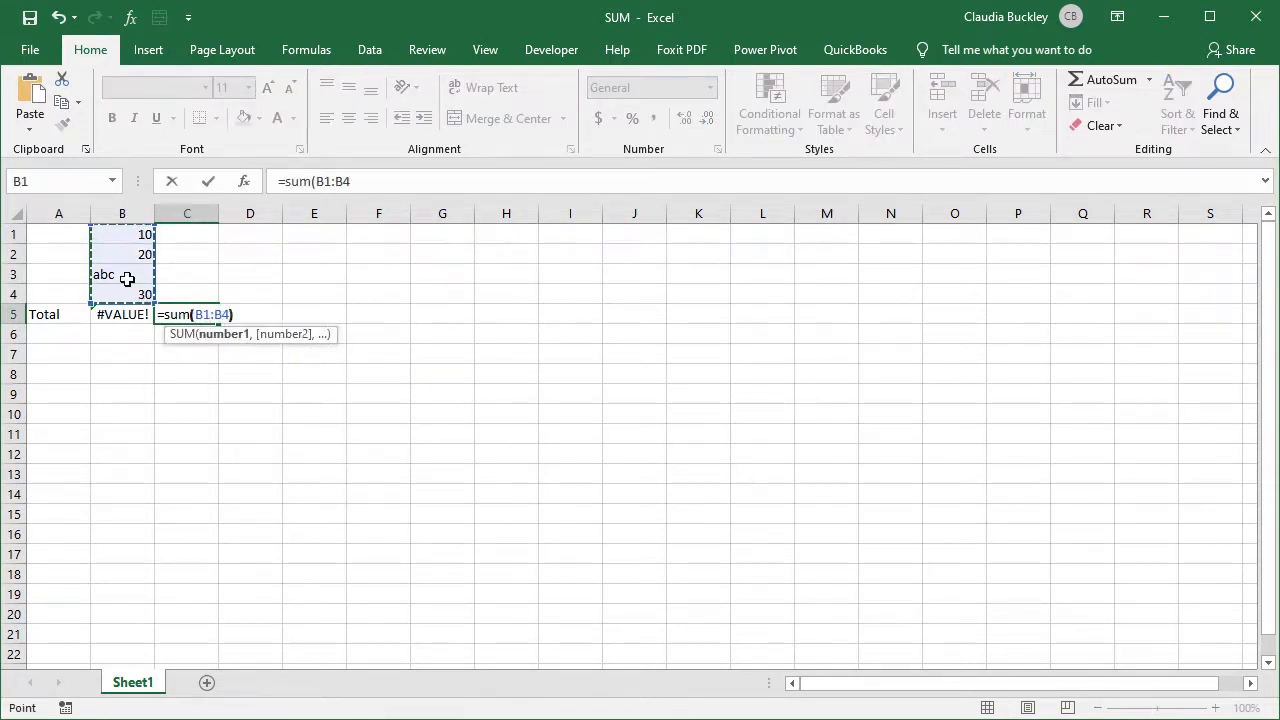
key(Return)
click(178, 313)
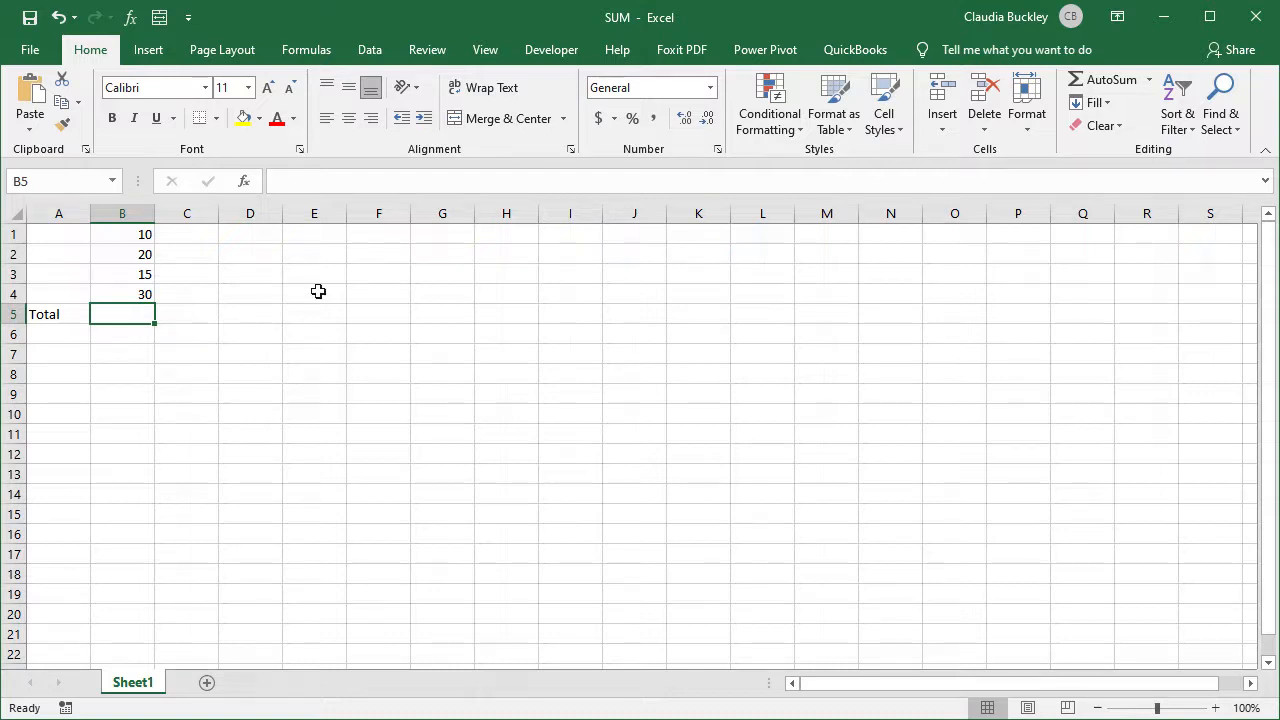
Use AutoSum to enter the total of B1:B4 in cell B5
click(312, 50)
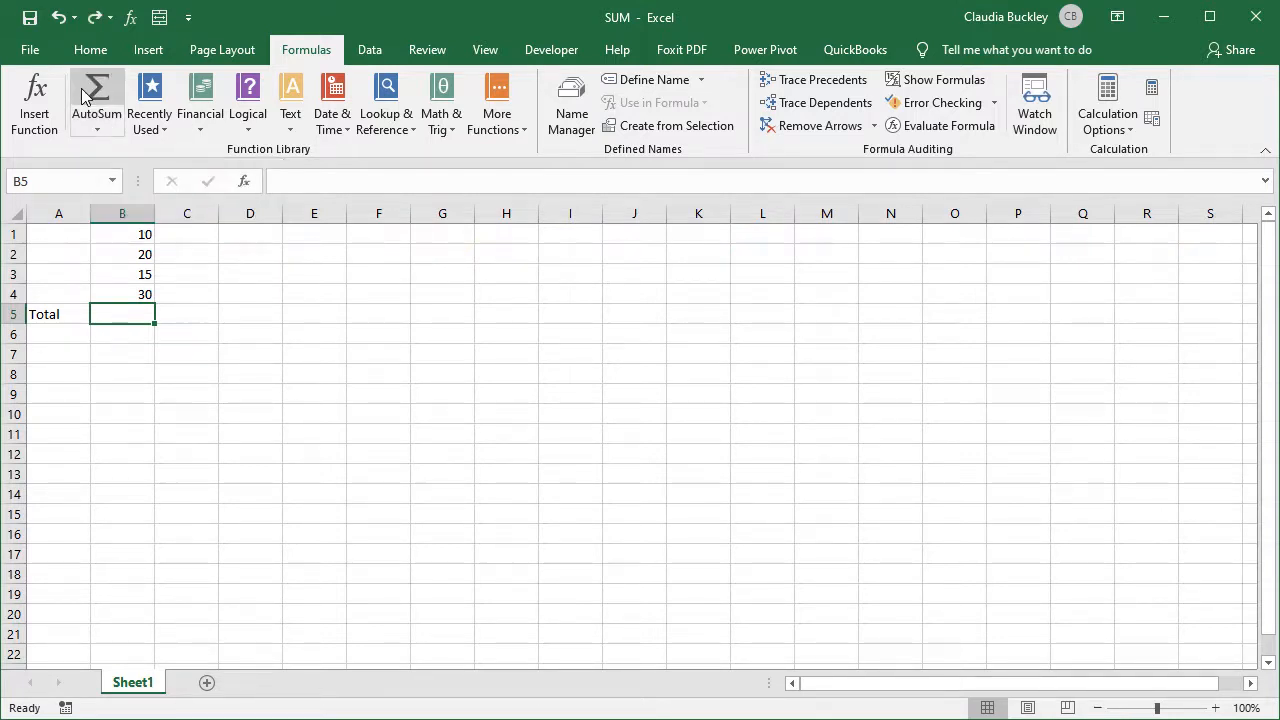
click(83, 94)
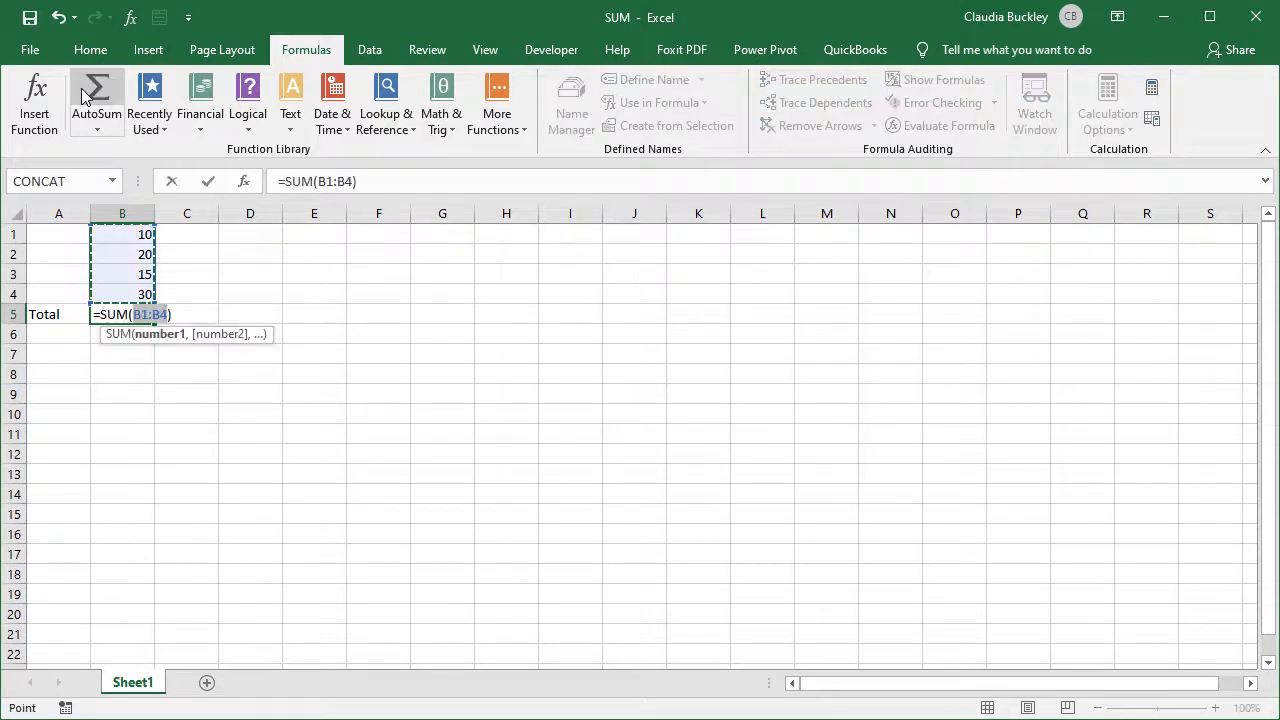
key(Return)
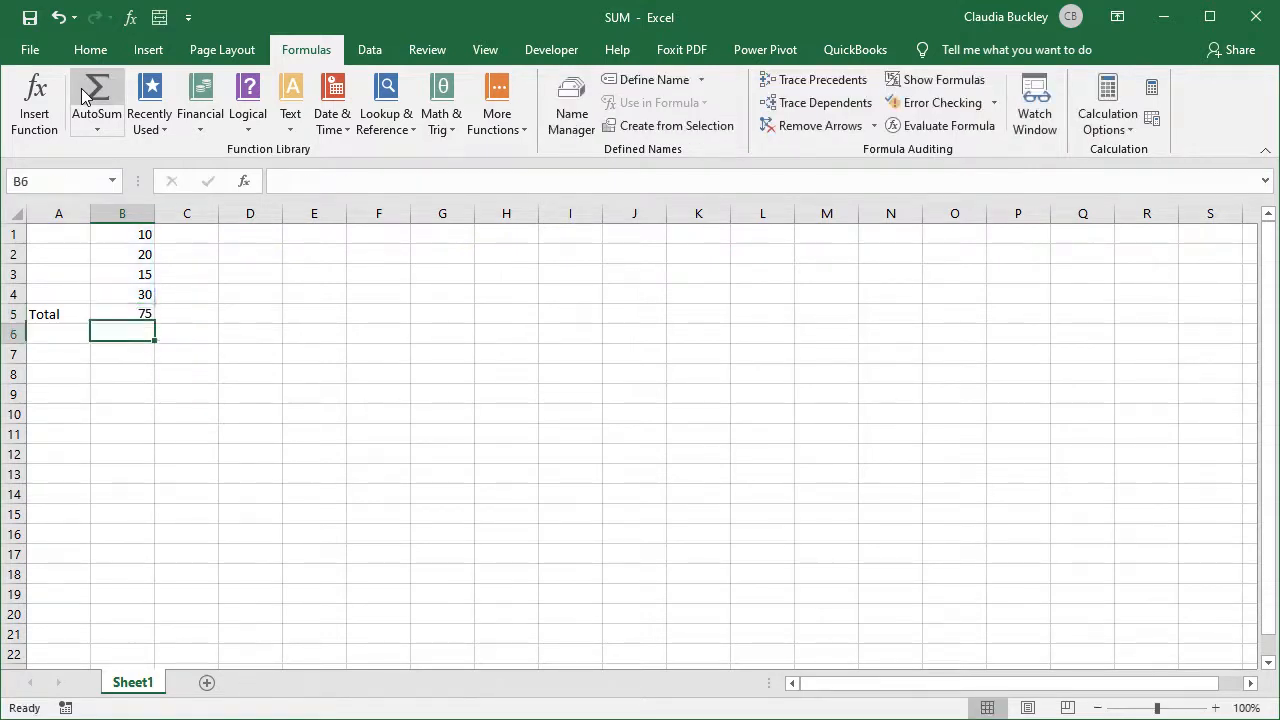
Clear the total in B5 and insert a new AutoSum formula, =SUM(B1:B4), in its place
key(Up)
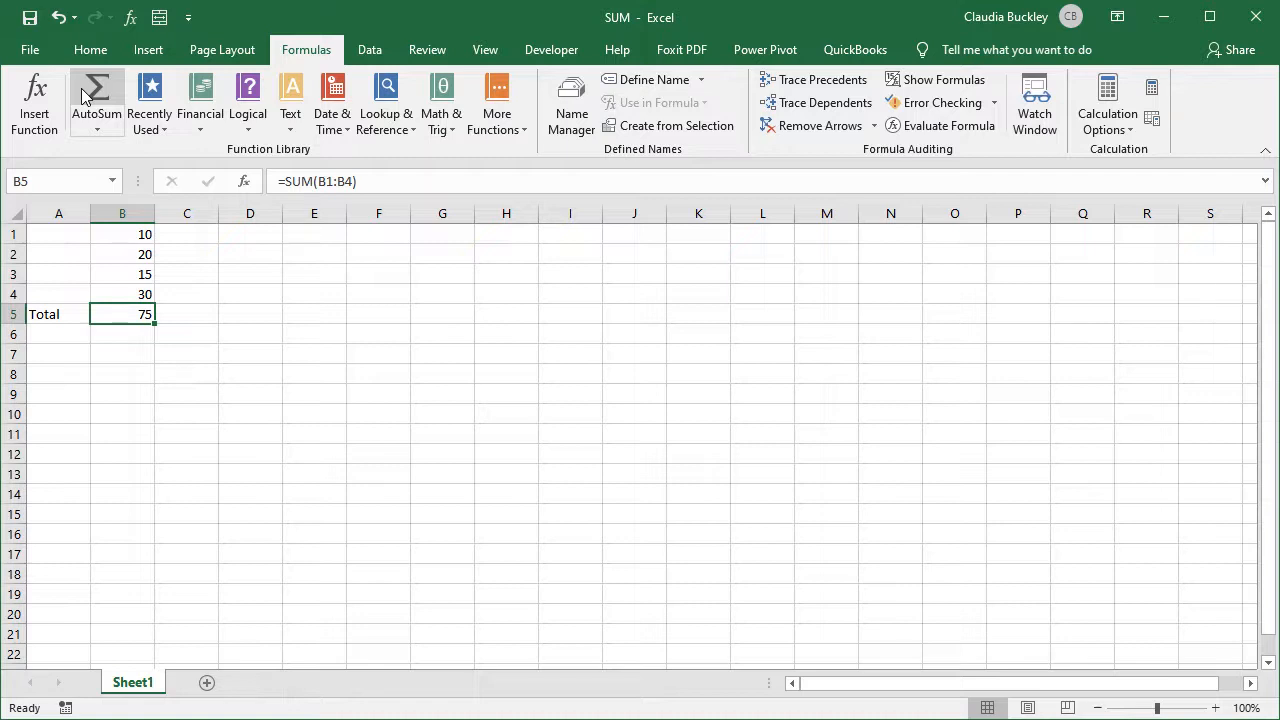
key(Delete)
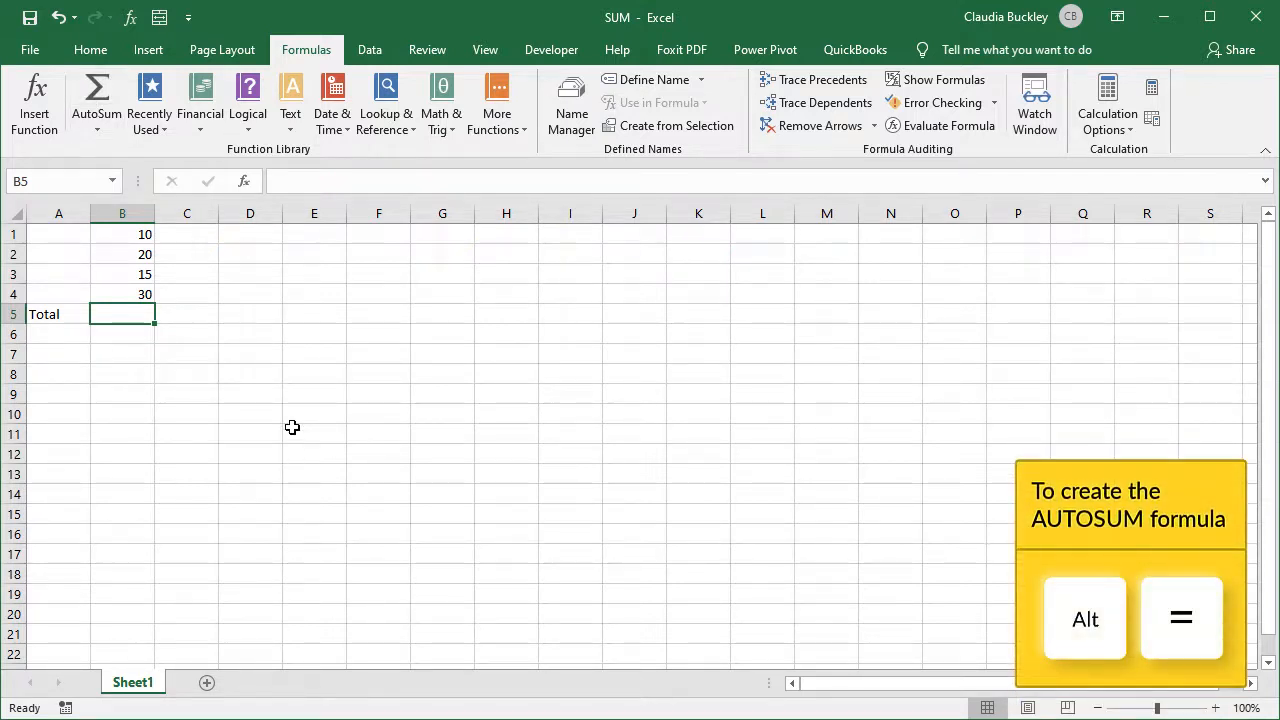
key(alt+equal)
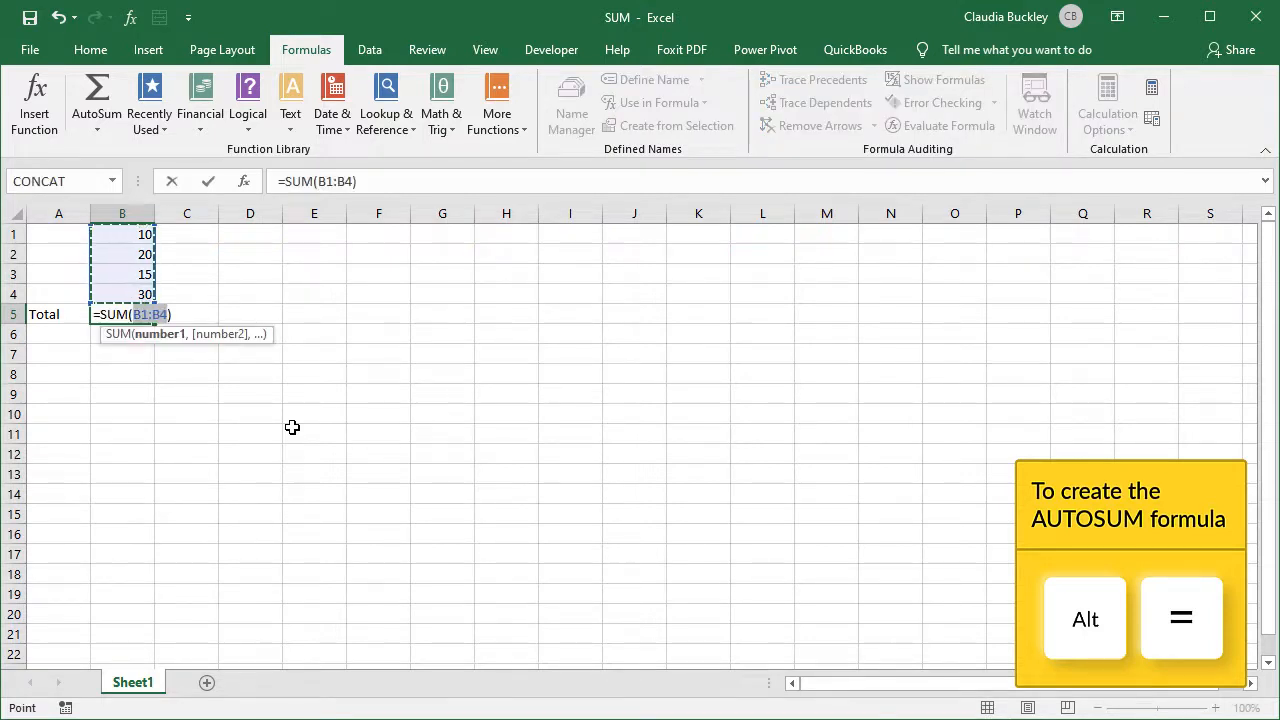
key(Return)
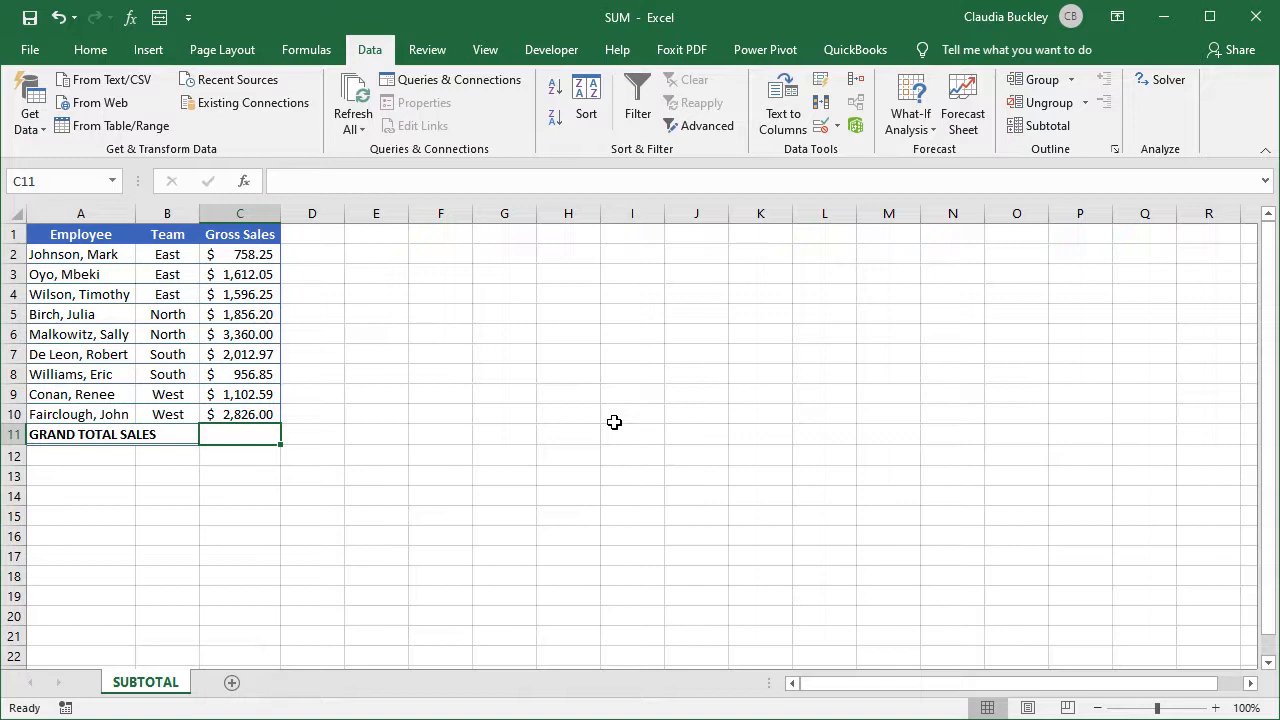
text(=subt)
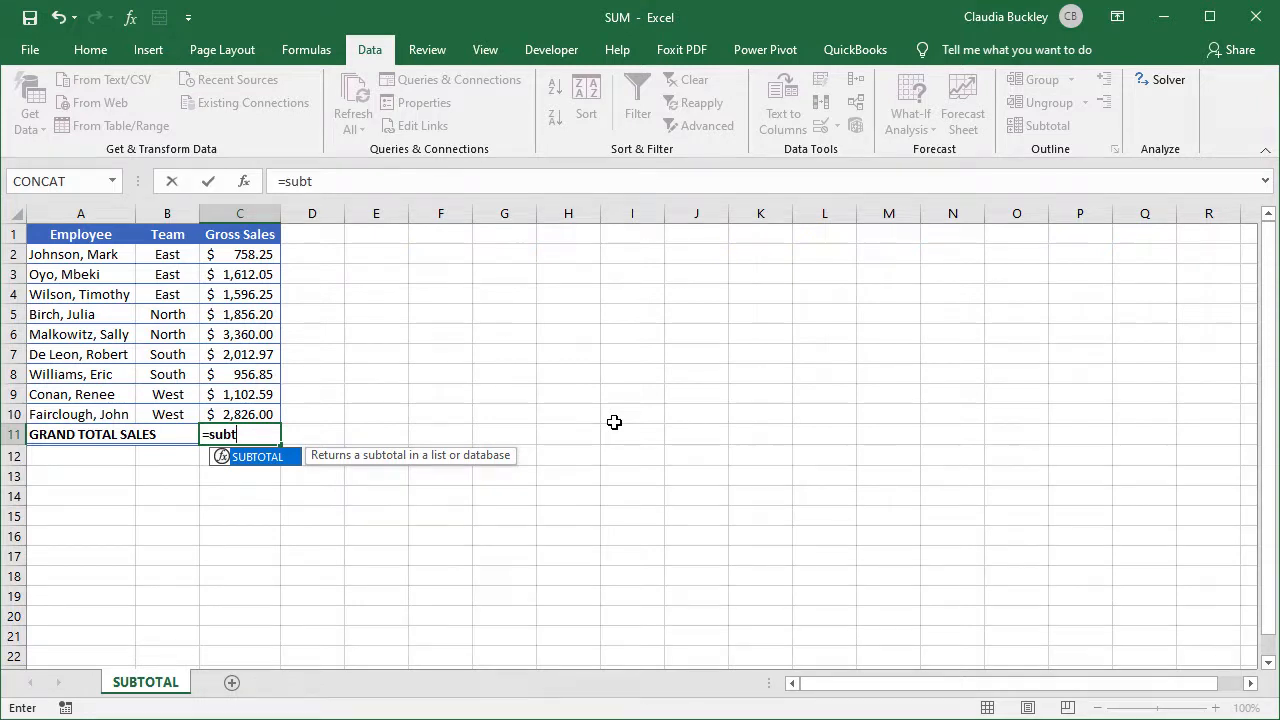
key(Tab)
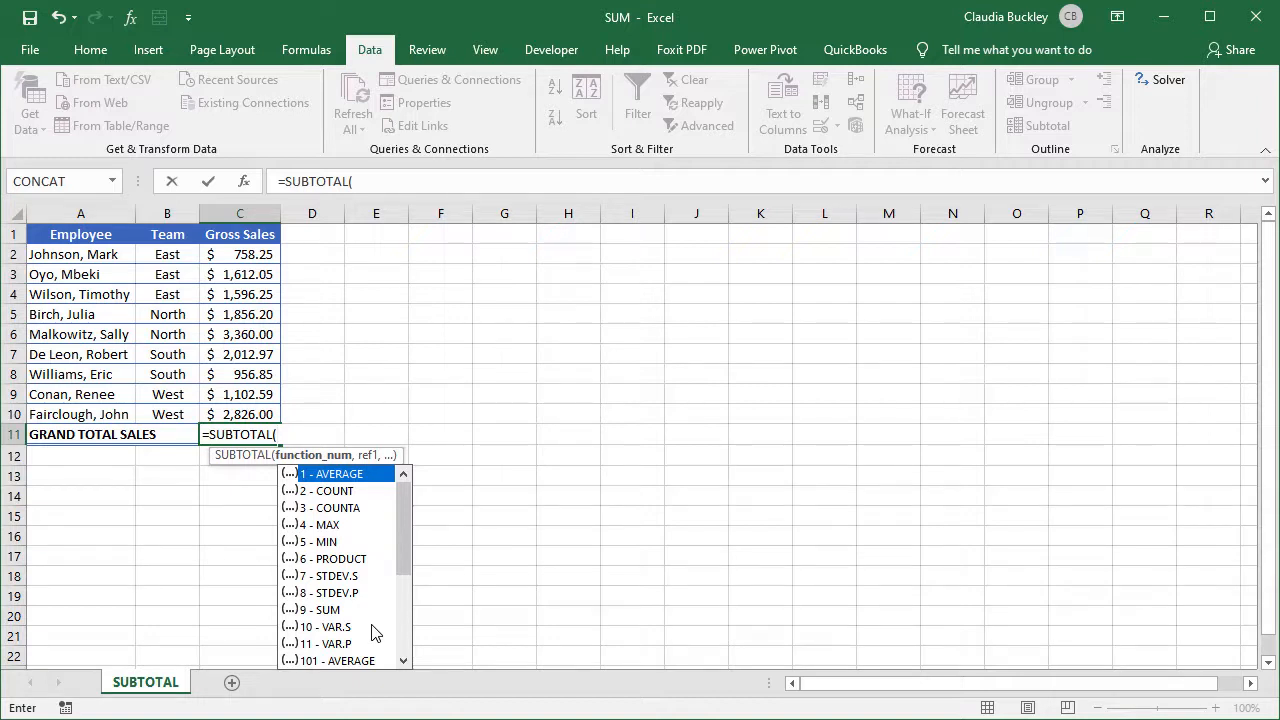
key(Escape)
key(Escape)
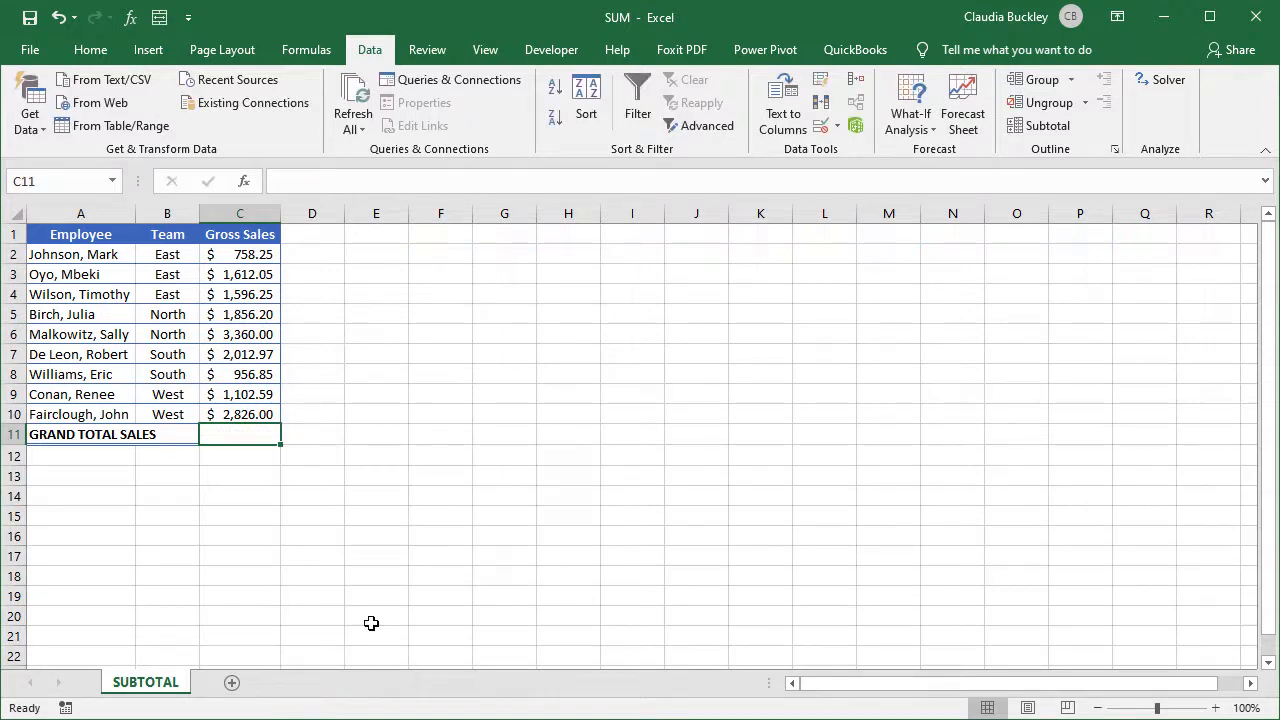
Total the Gross Sales column in C11 with an AutoSum formula, =SUM(C2:C10)
key(alt+equal)
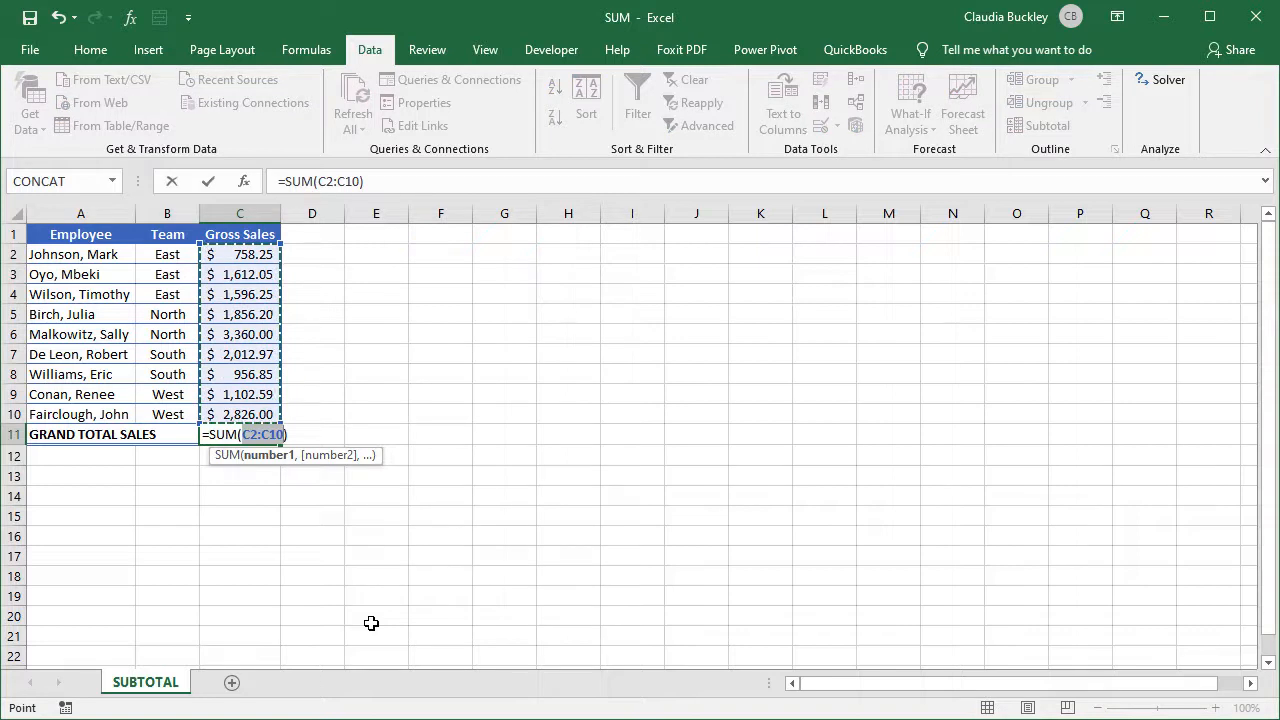
key(Return)
key(Up)
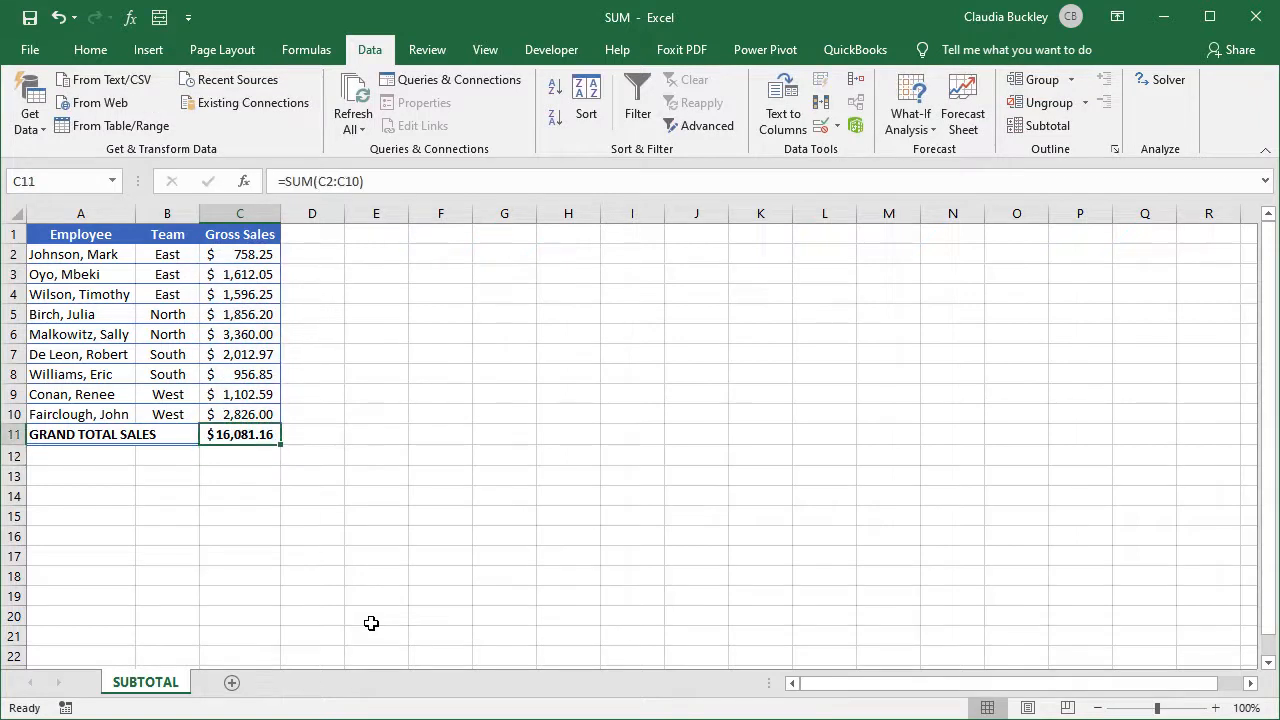
Turn on filtering for the table and filter the Team column to show only East and blank entries
click(176, 237)
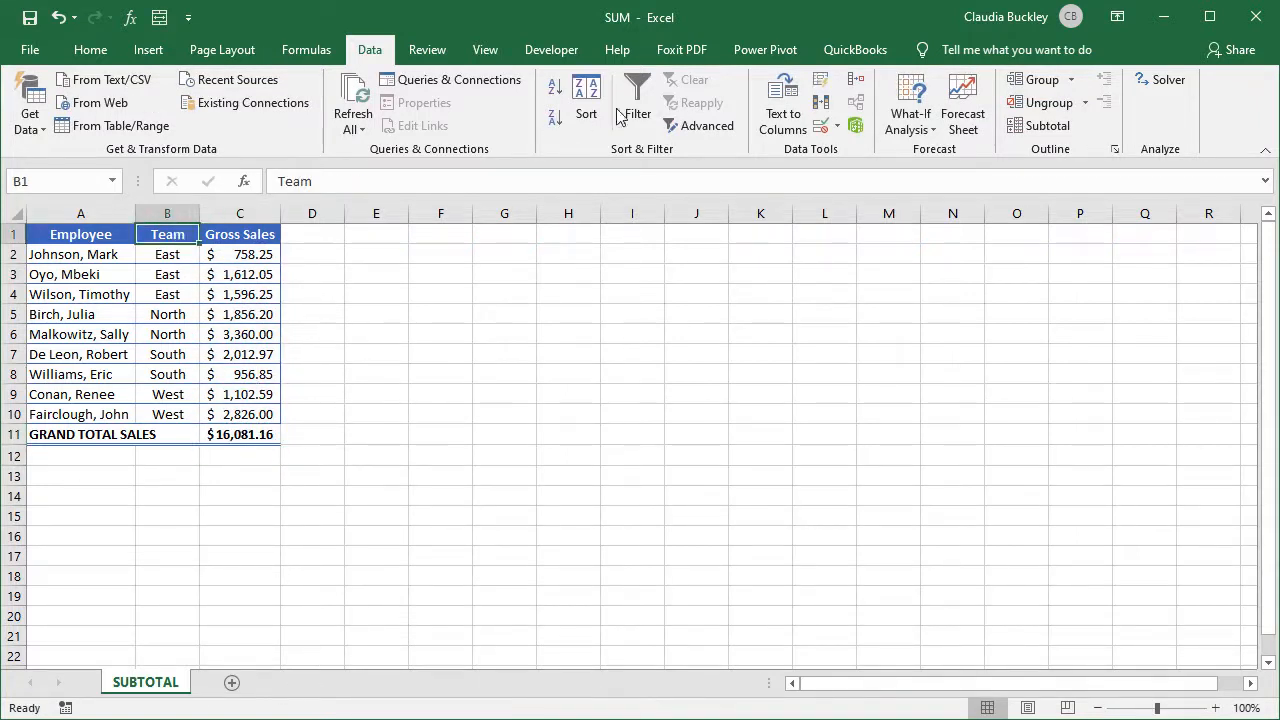
click(643, 94)
click(190, 234)
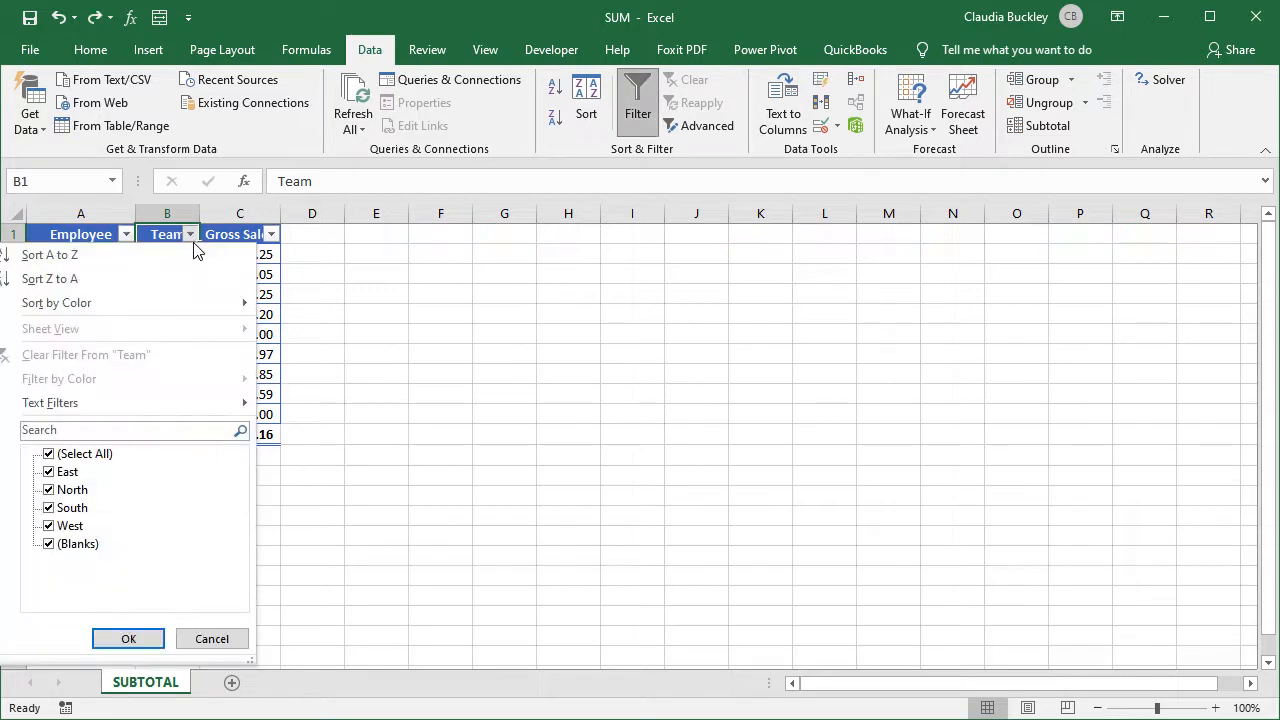
click(48, 454)
click(49, 471)
click(50, 545)
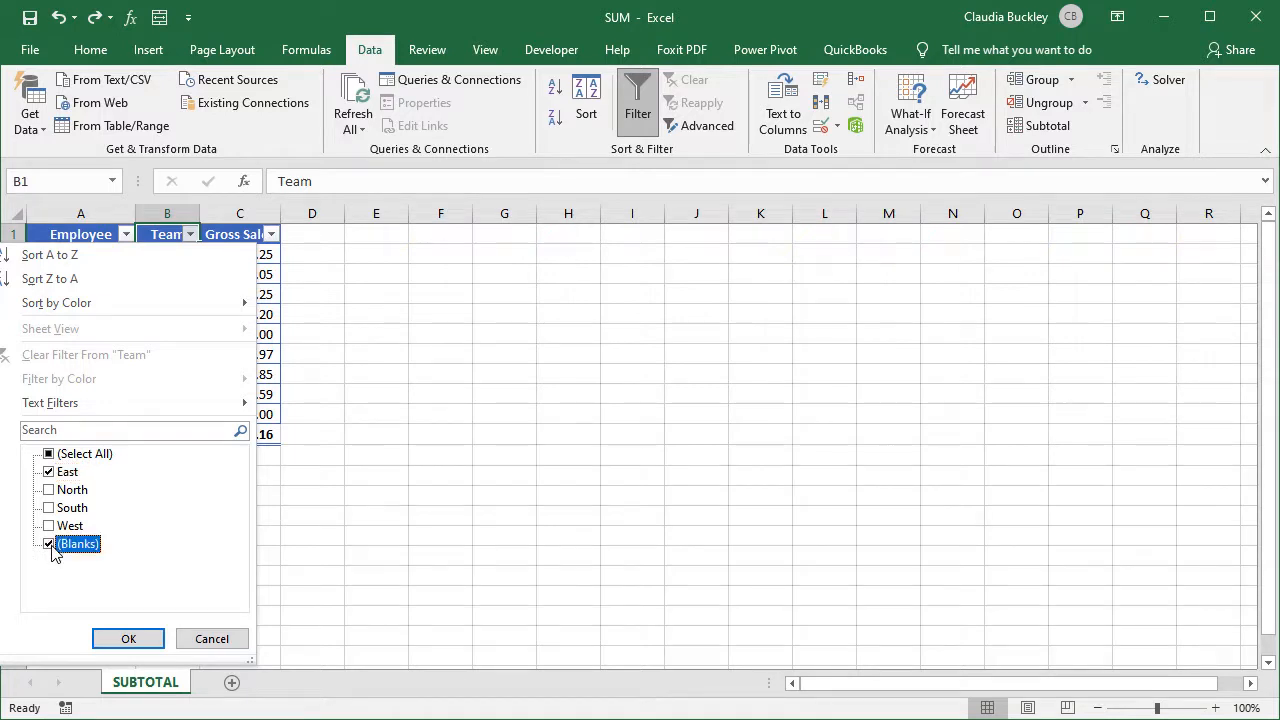
click(130, 639)
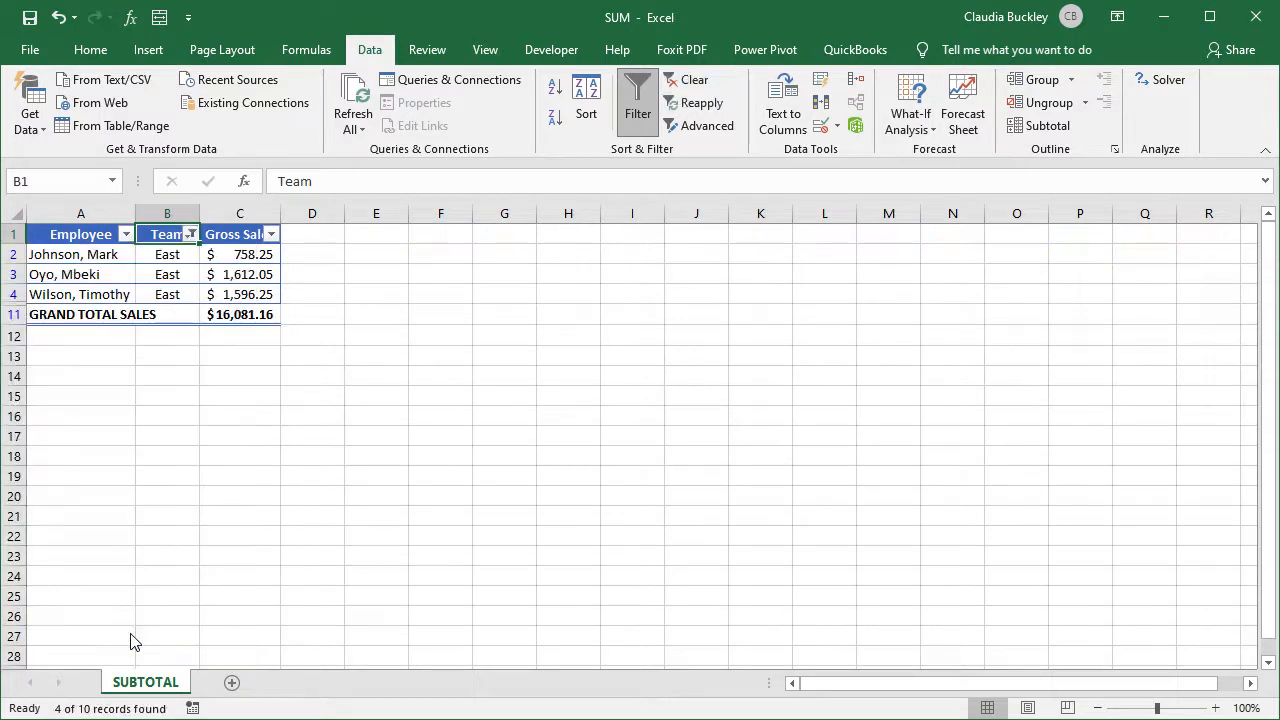
click(266, 316)
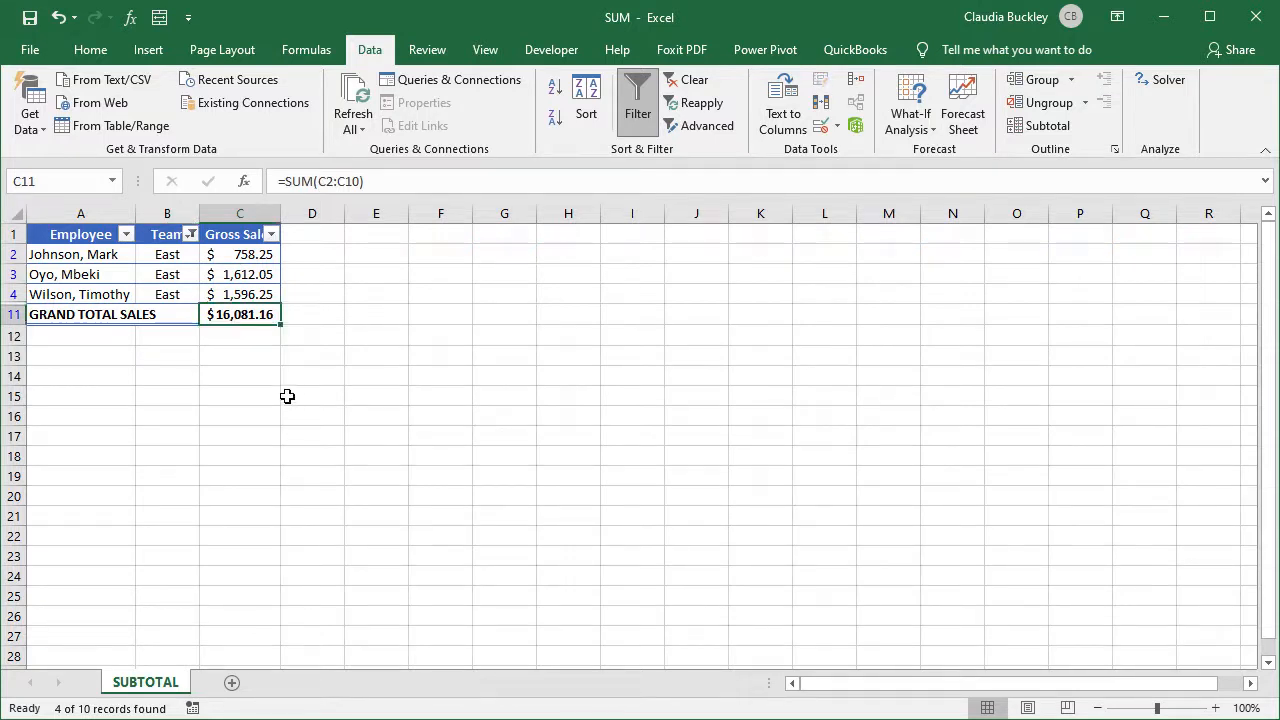
Reset the Team column filter so that all teams and blank entries are included
click(191, 235)
click(52, 455)
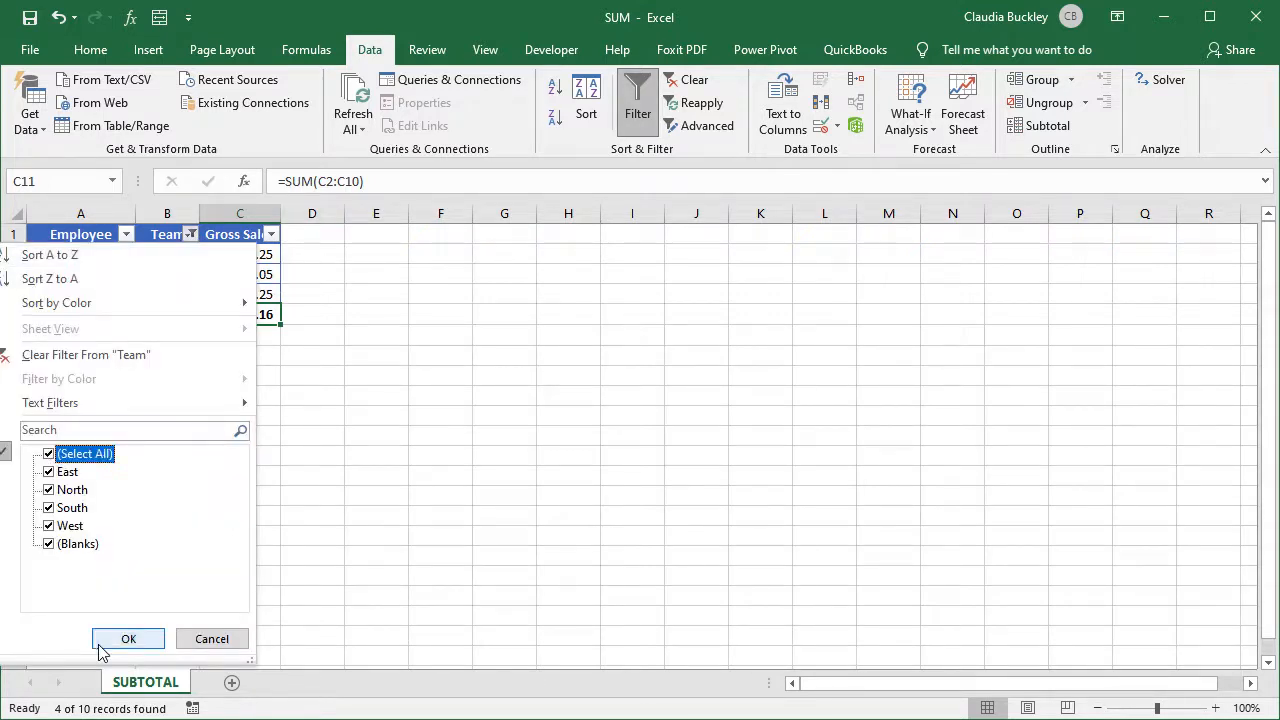
click(128, 639)
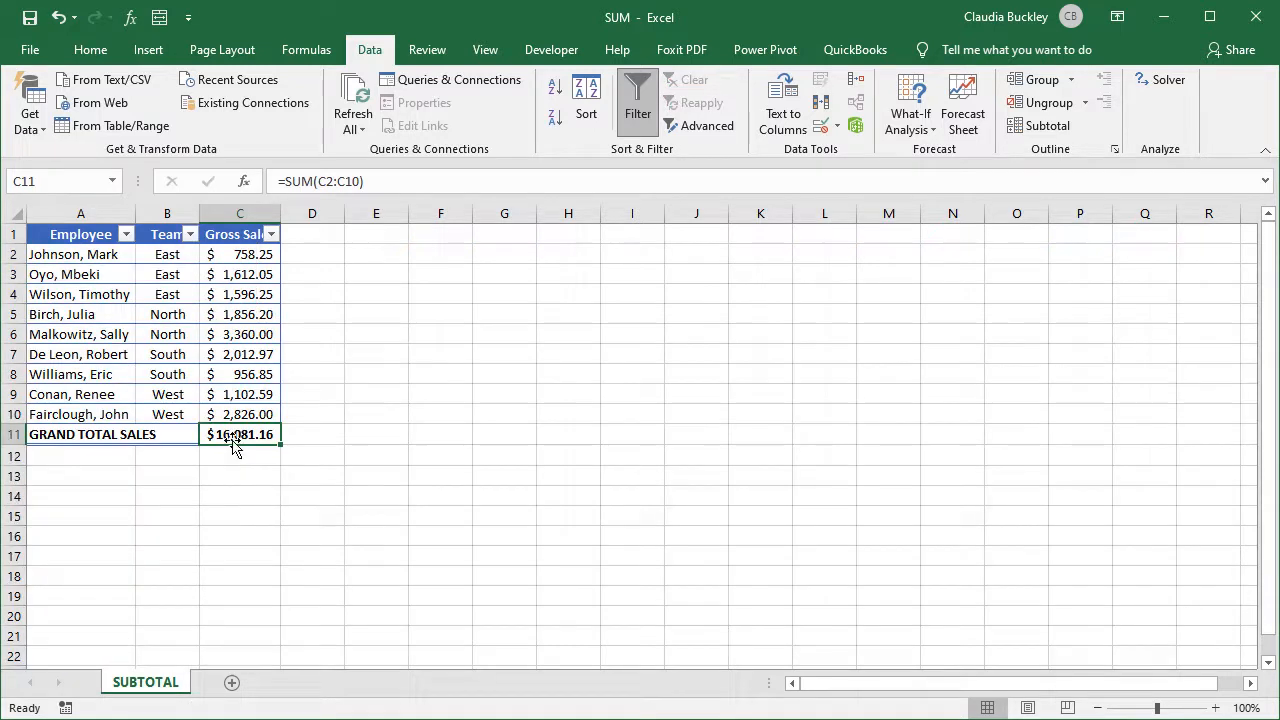
Replace the Gross Sales total in C11 with =SUBTOTAL(9,C2:C10), using function number 9 for SUM
text(=sub)
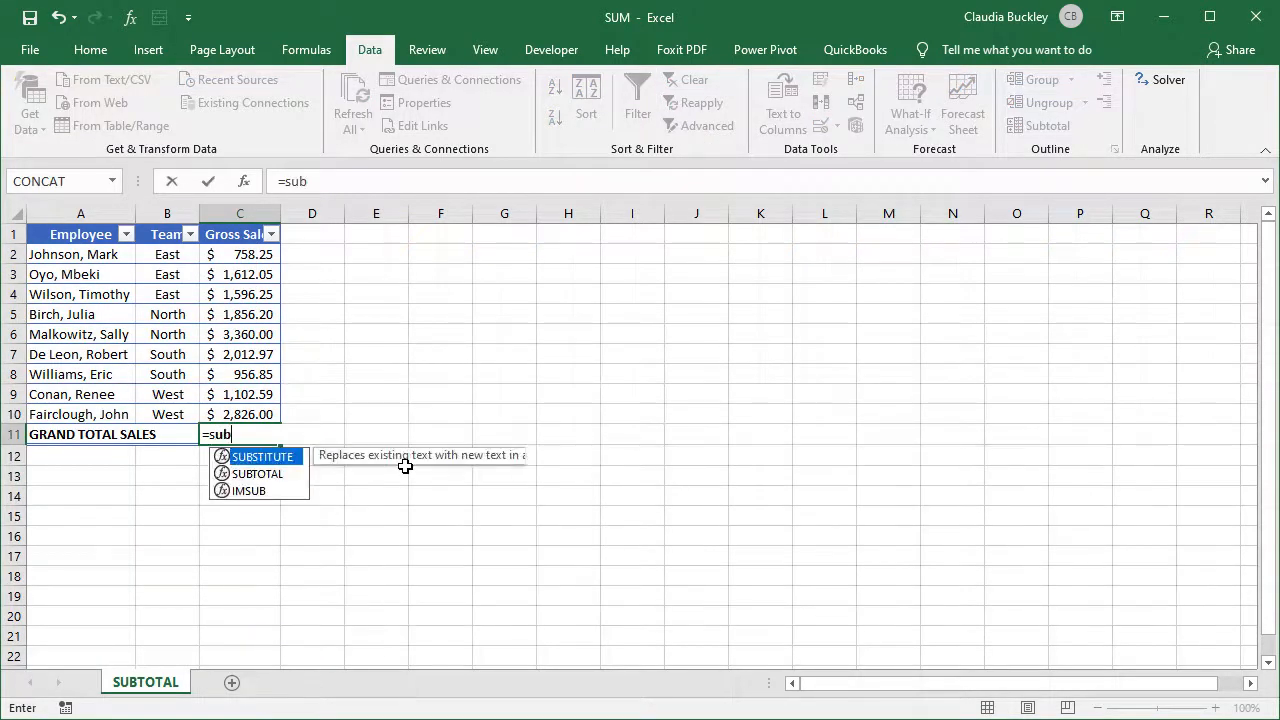
key(Down)
key(Tab)
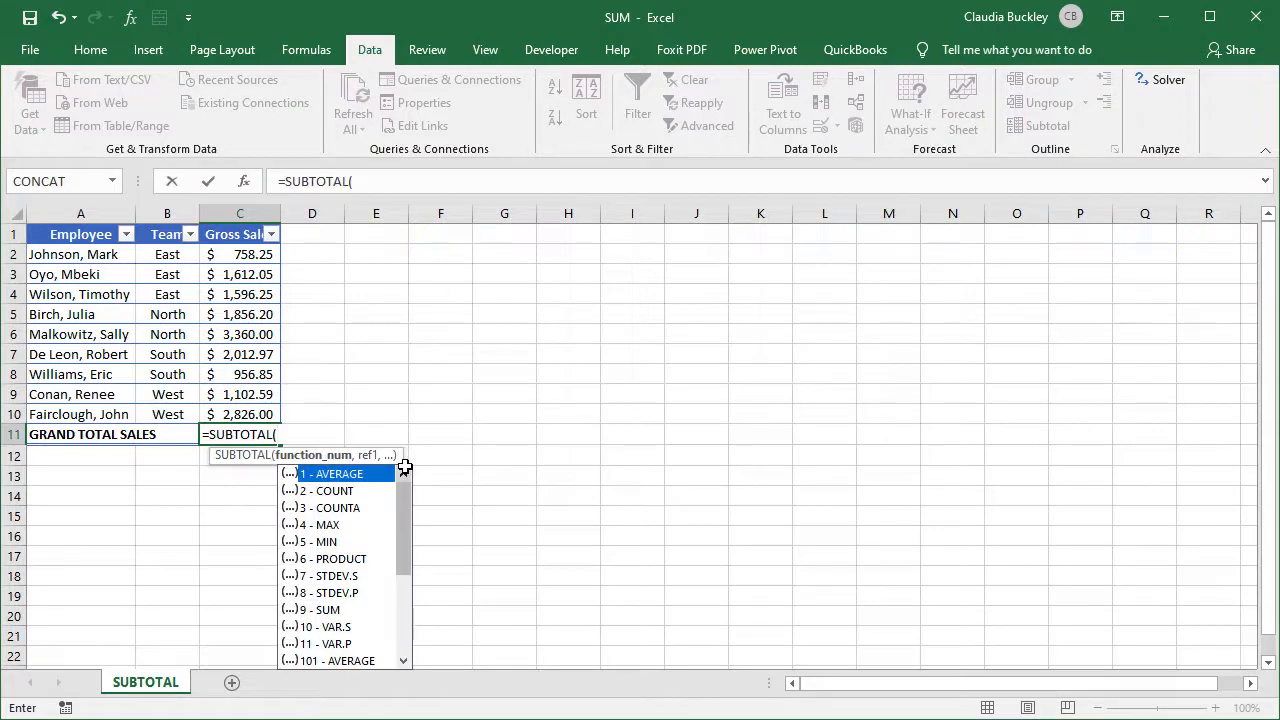
double_click(328, 609)
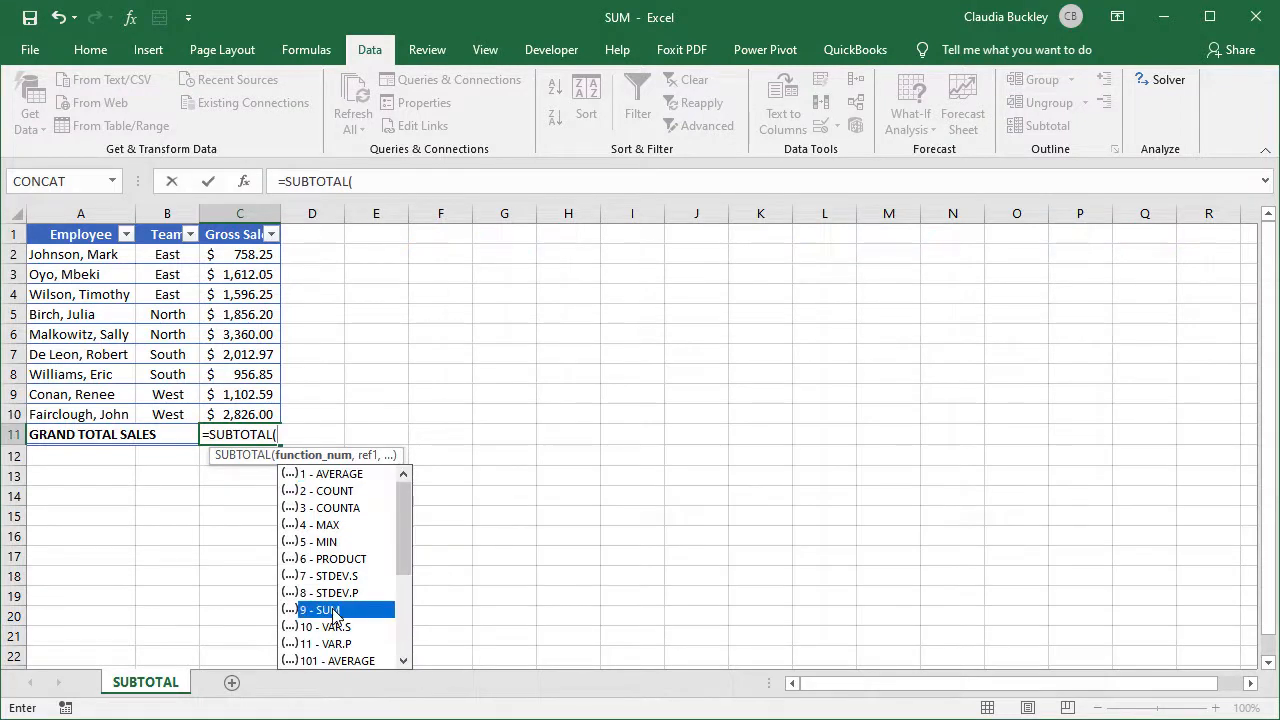
text(,)
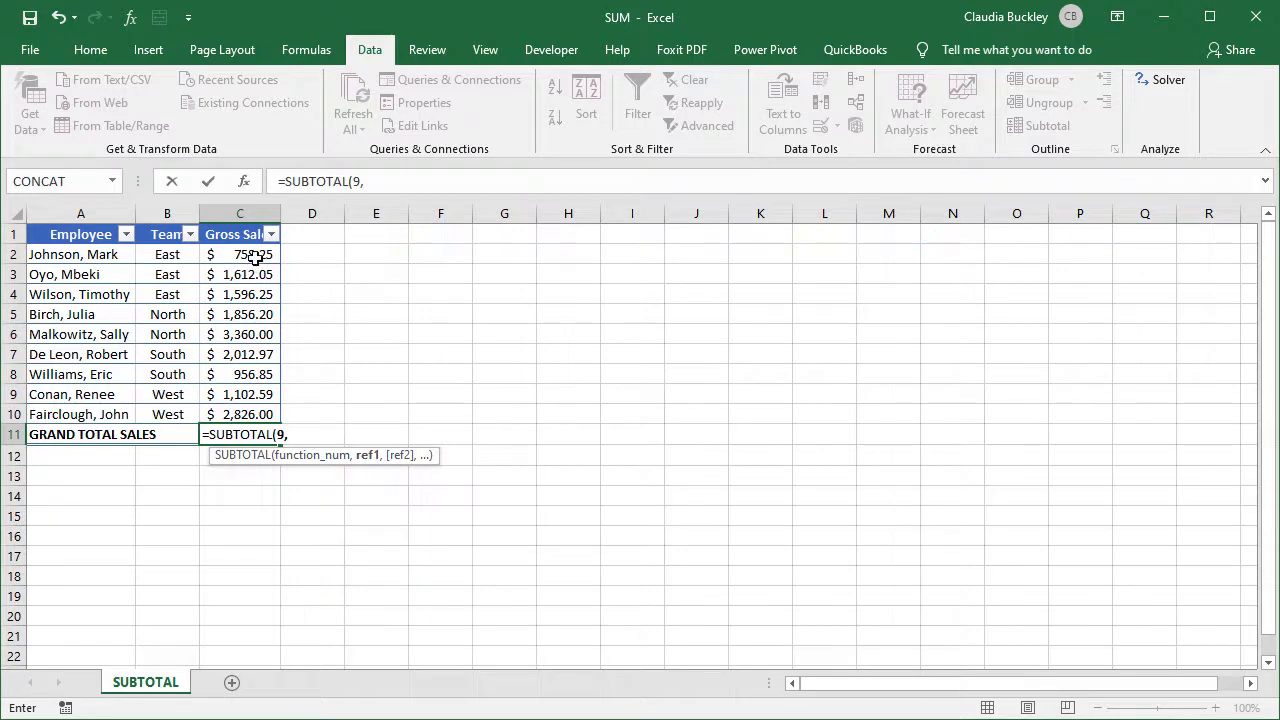
drag(255, 254, 260, 417)
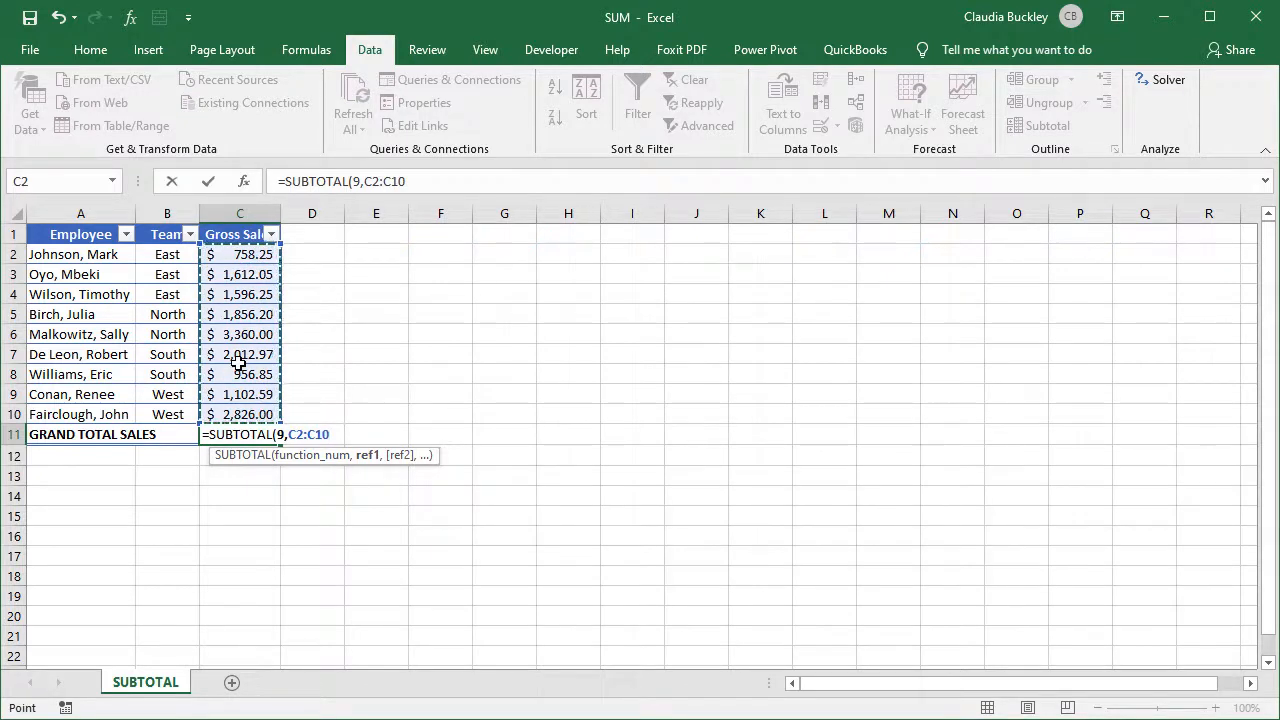
text())
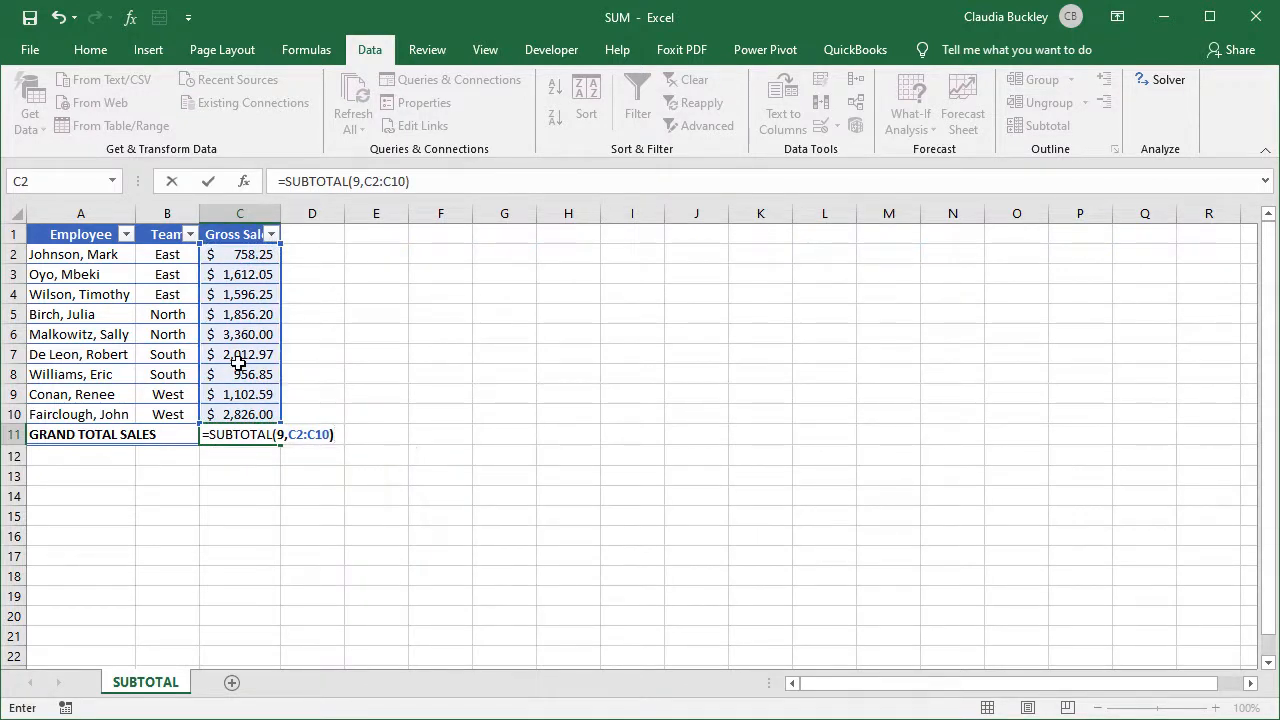
key(Return)
key(Up)
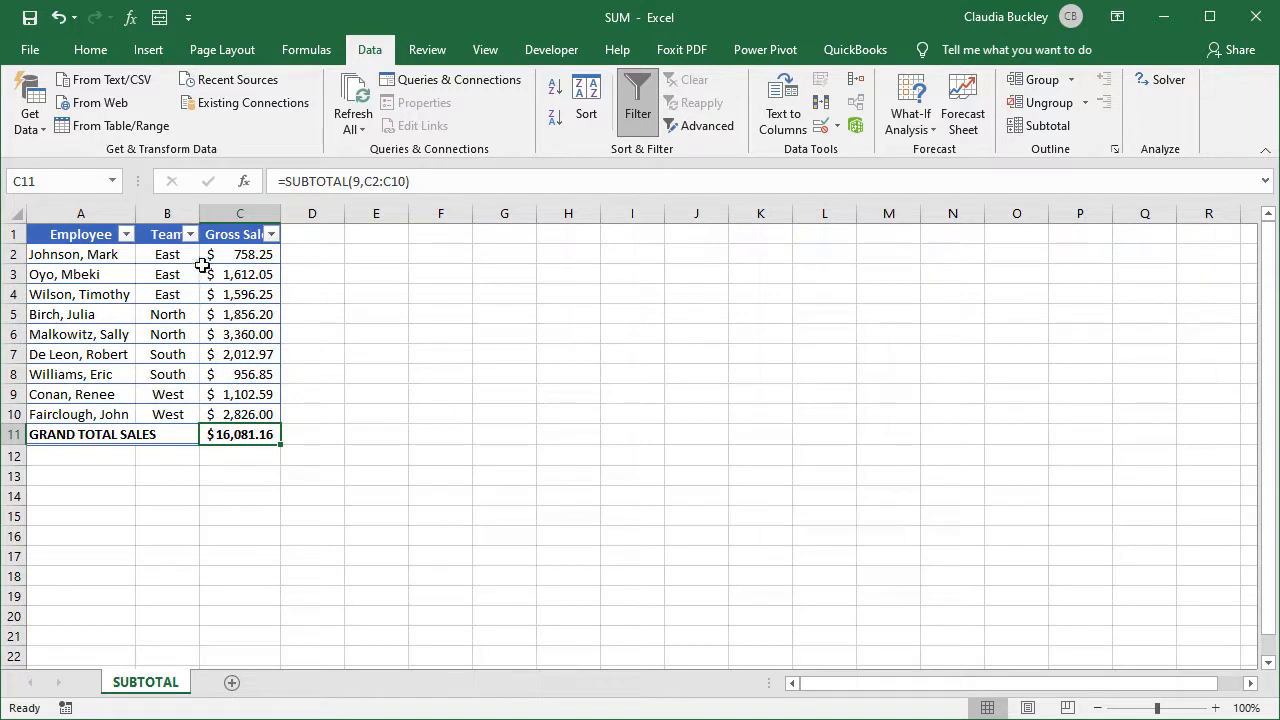
Filter the Team column to show only the East team
click(190, 234)
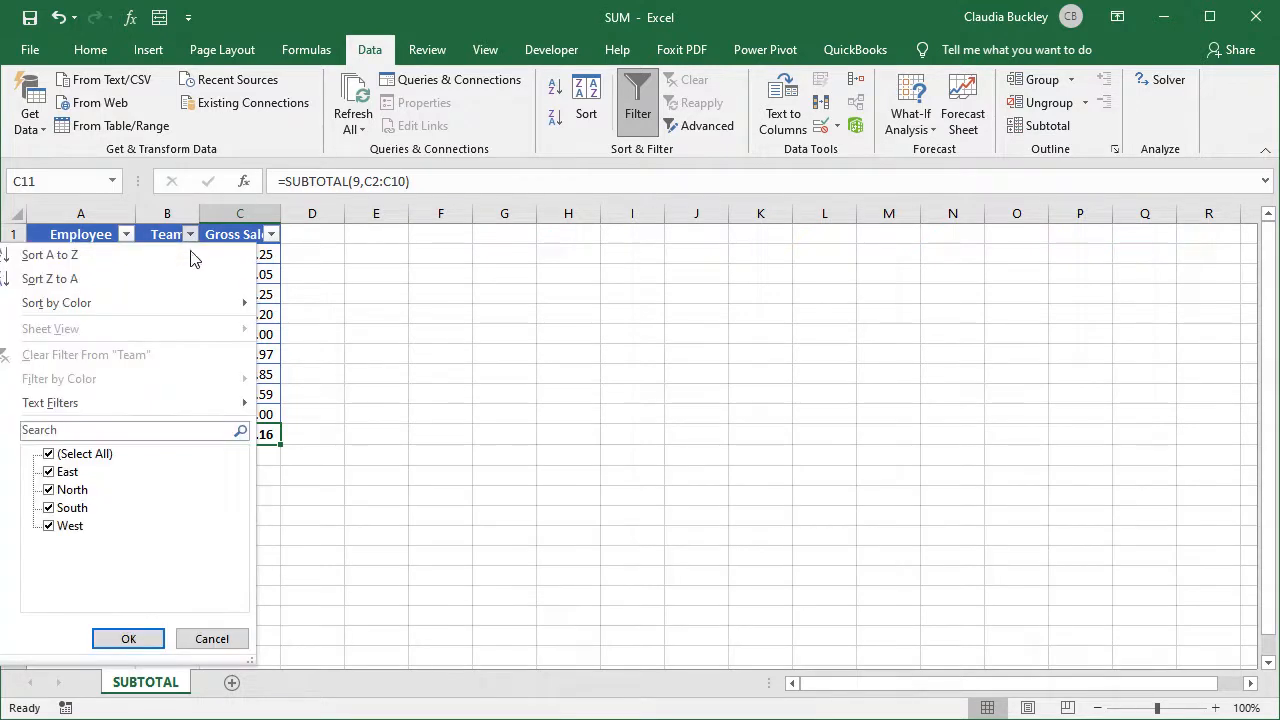
click(49, 454)
click(49, 472)
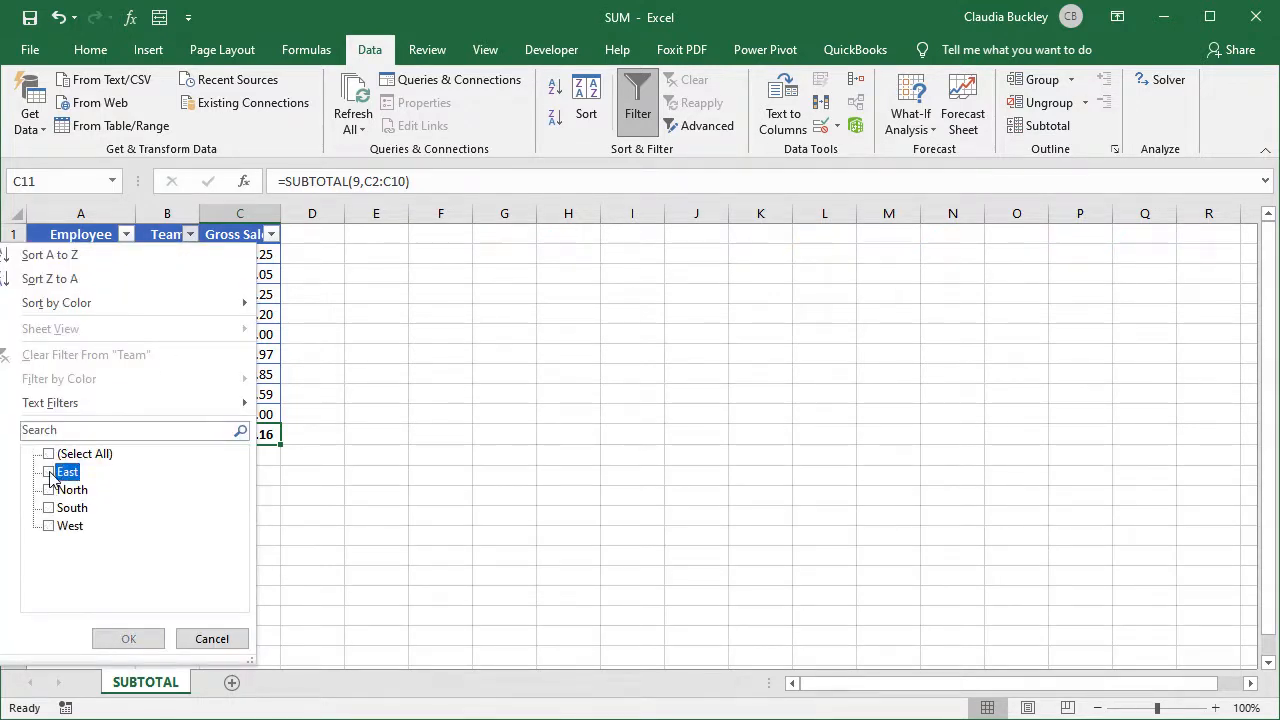
click(127, 639)
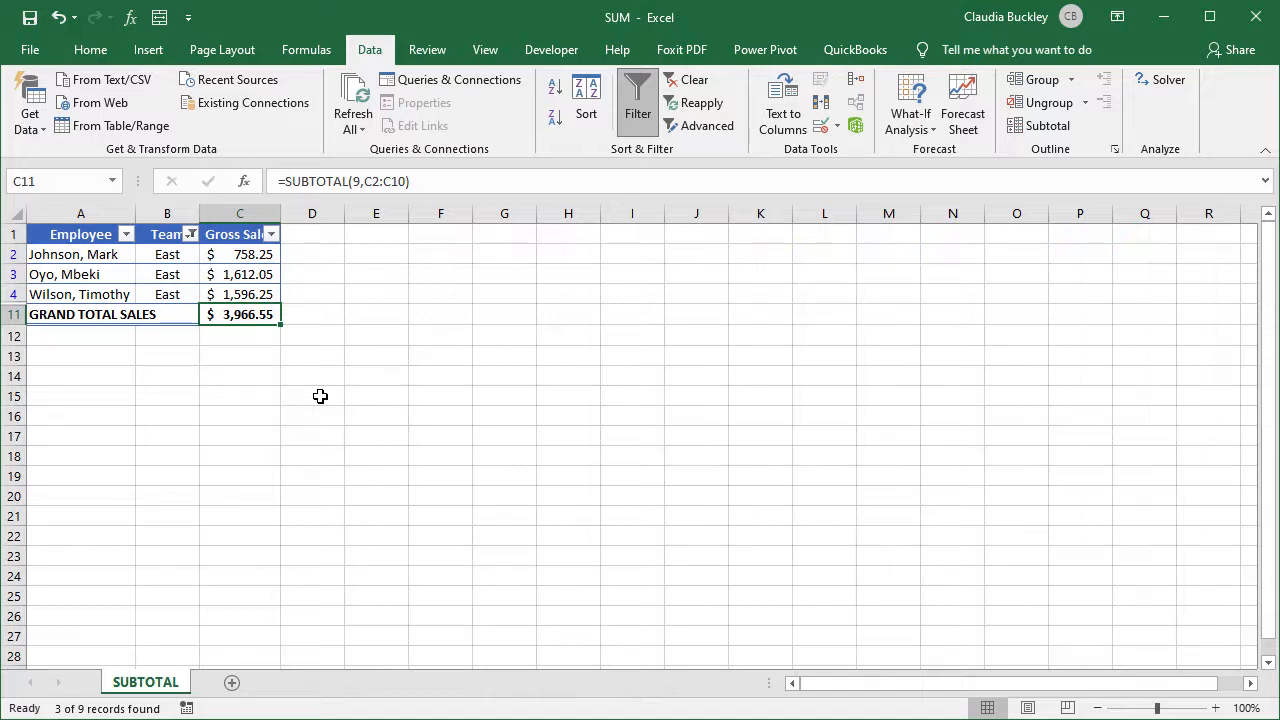
Remove the filtering from the table and re-enter the total in C11 as =SUBTOTAL(9,C2:C10)
key(ctrl+shift+l)
text(=)
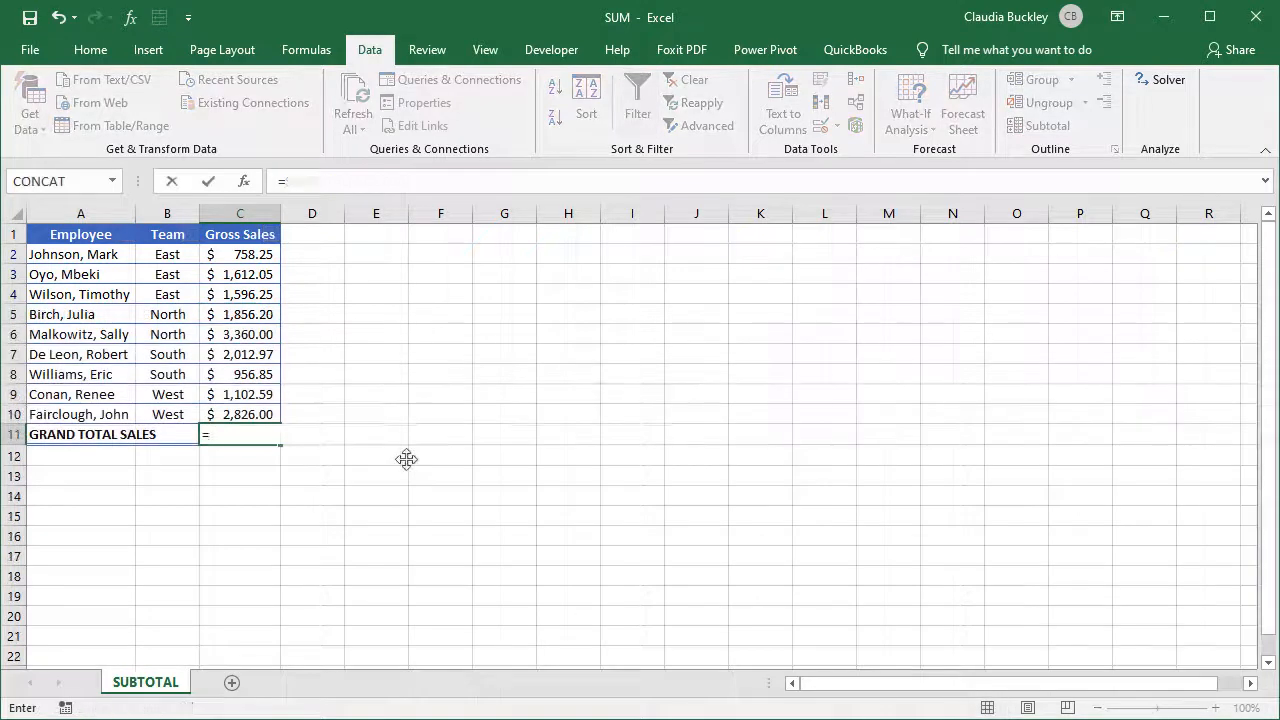
text(subto)
key(Tab)
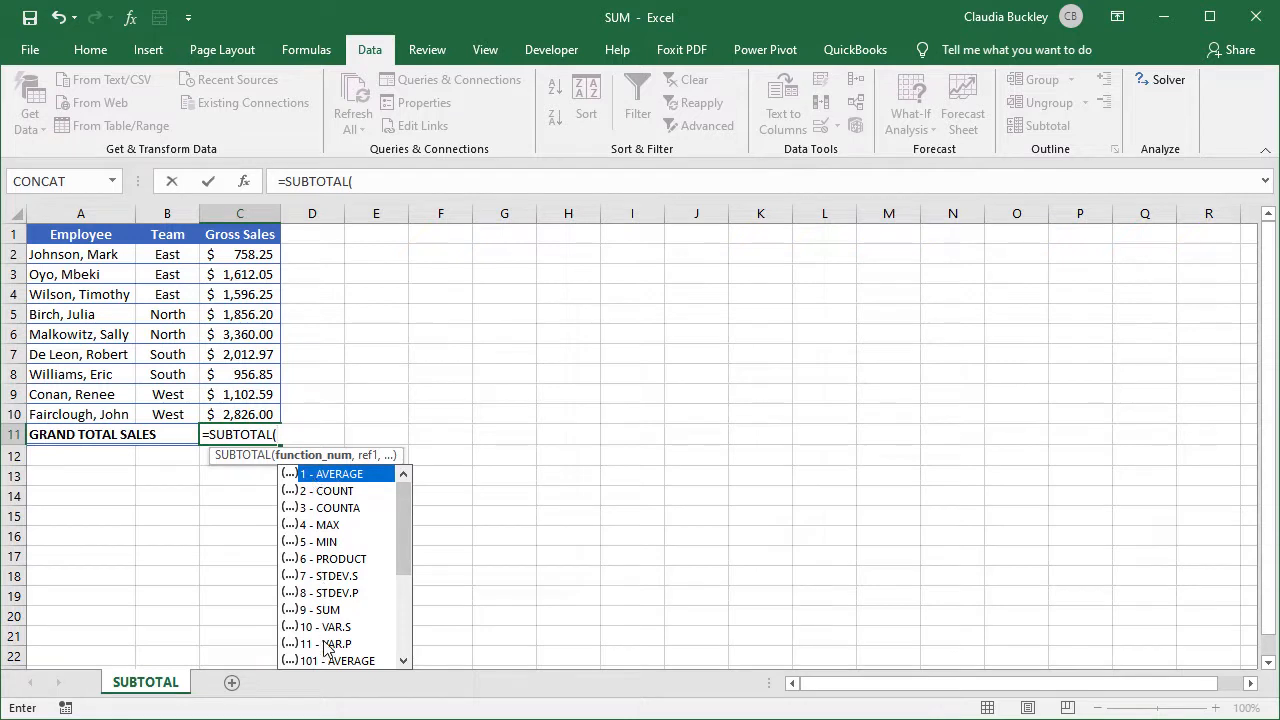
drag(406, 510, 402, 616)
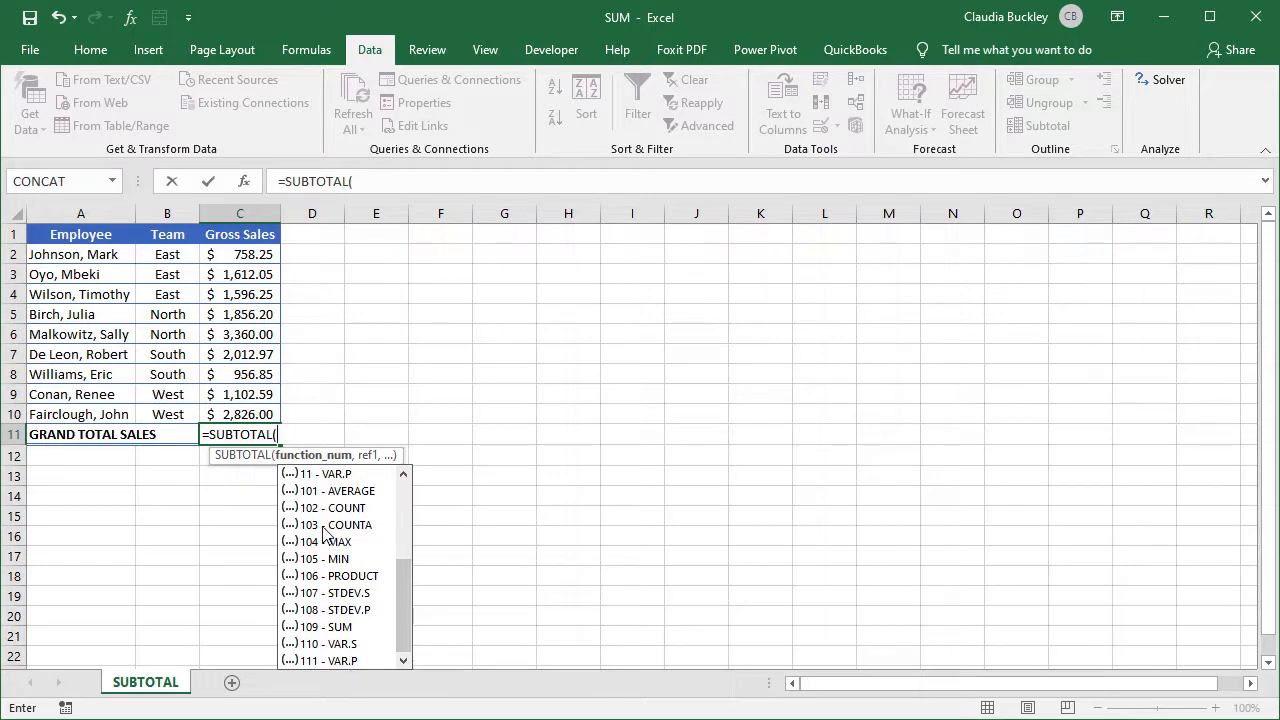
drag(401, 592, 401, 554)
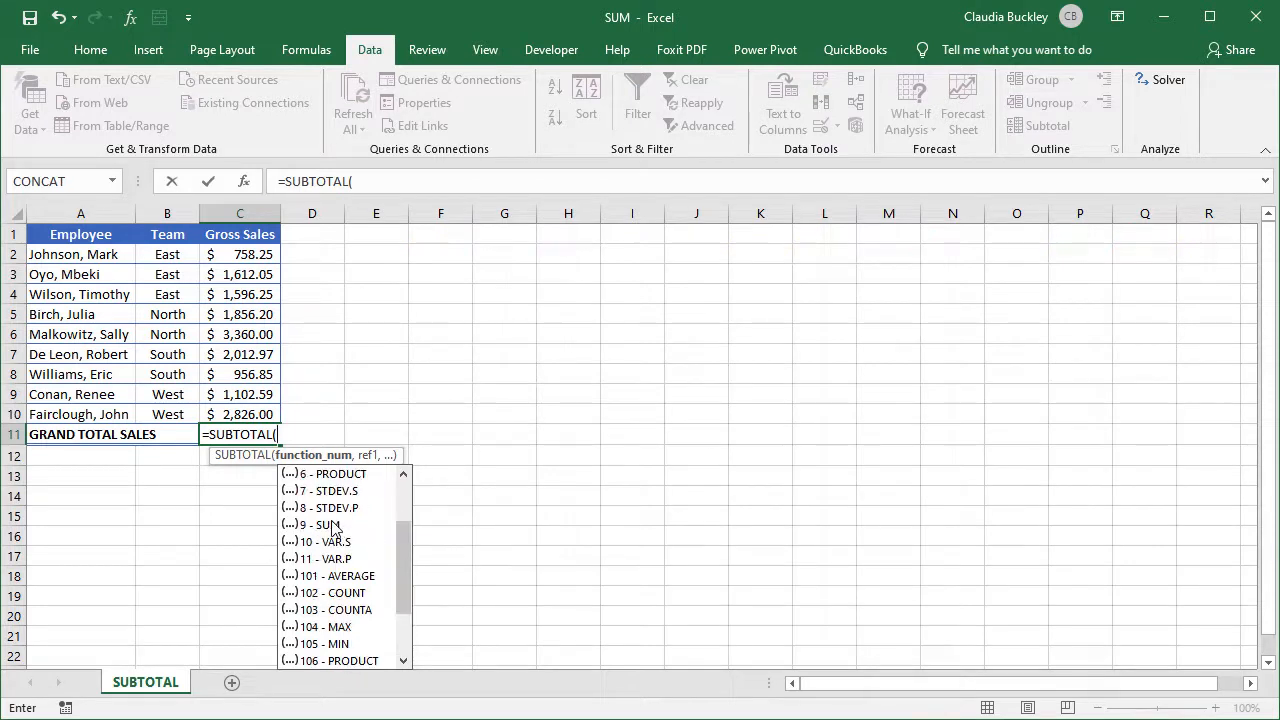
double_click(333, 527)
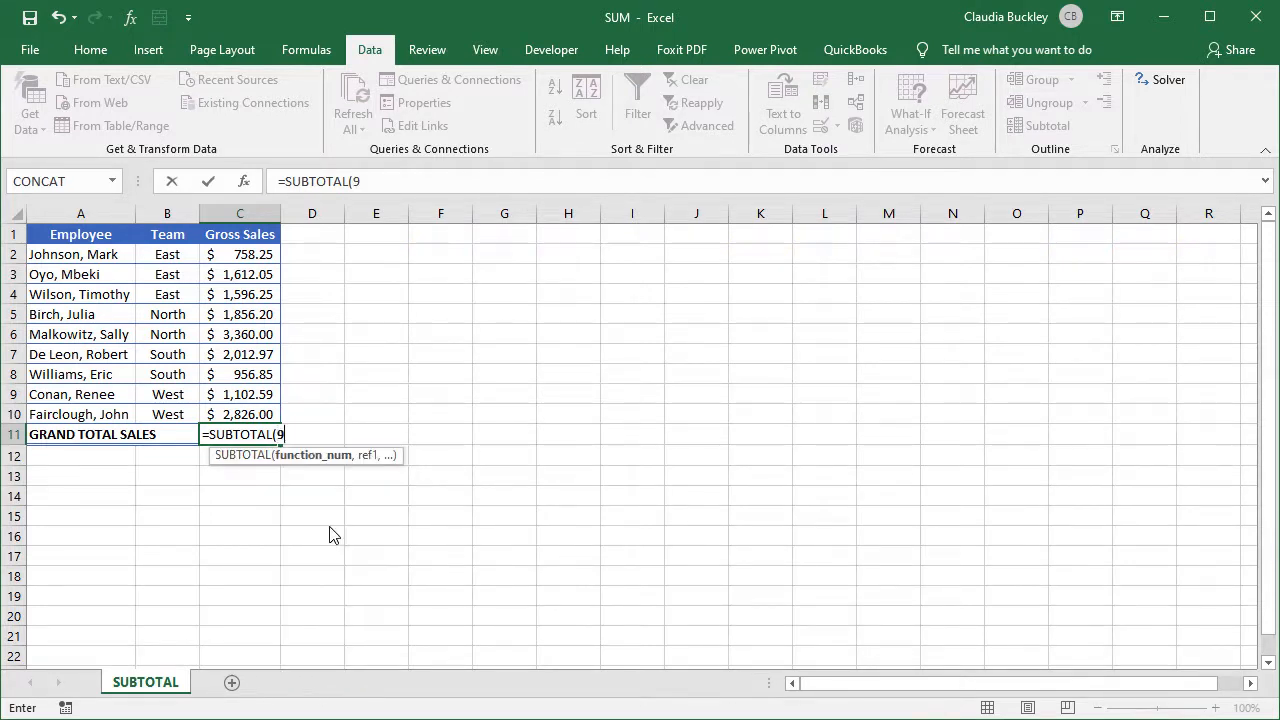
text(,)
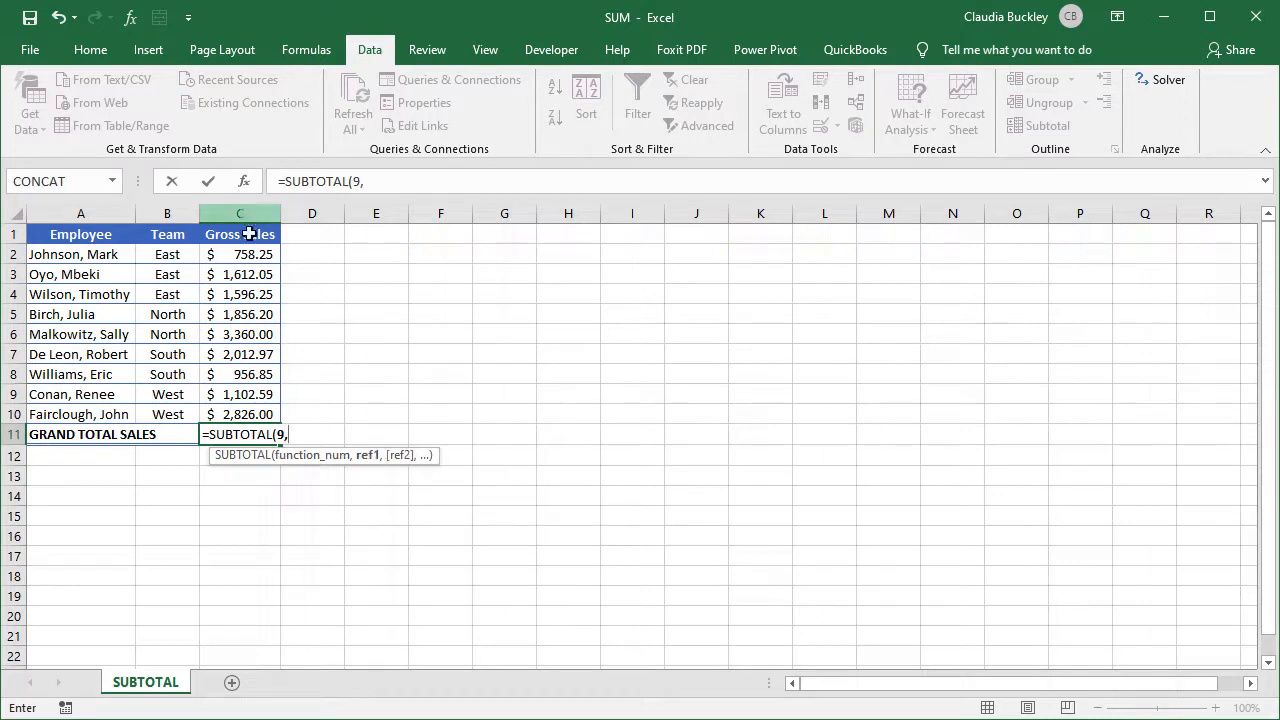
drag(251, 254, 232, 412)
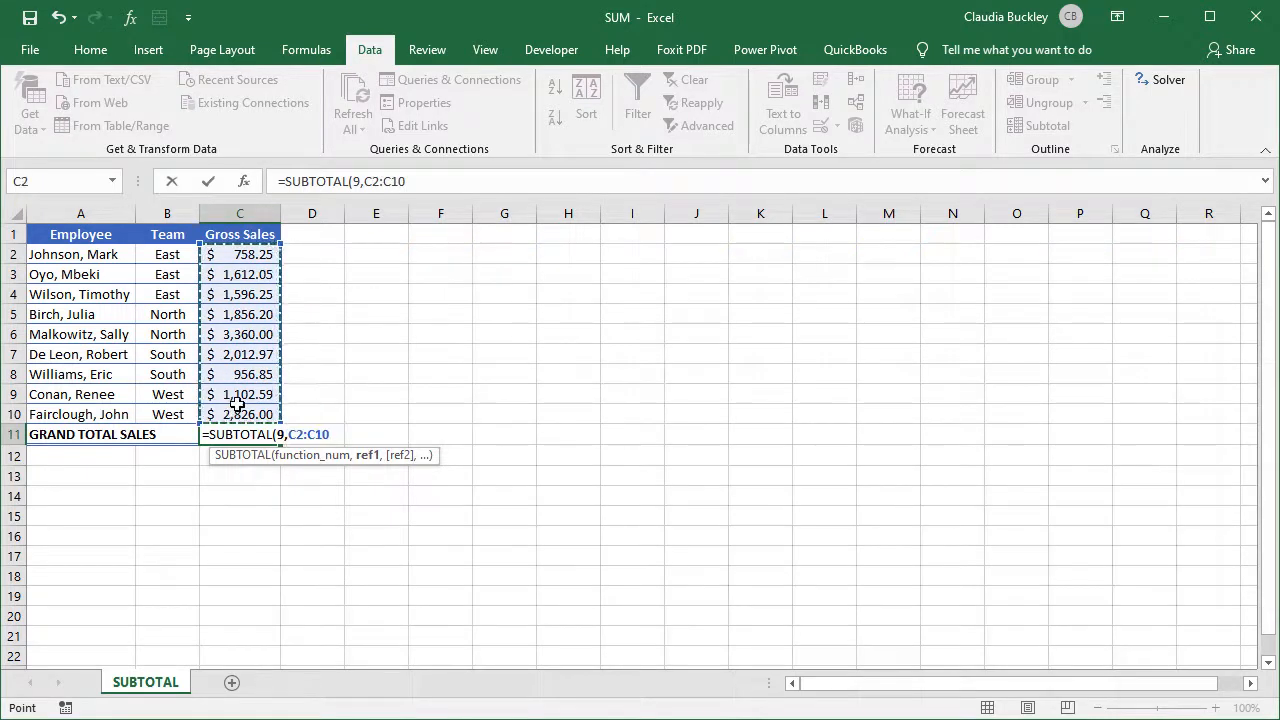
key(Return)
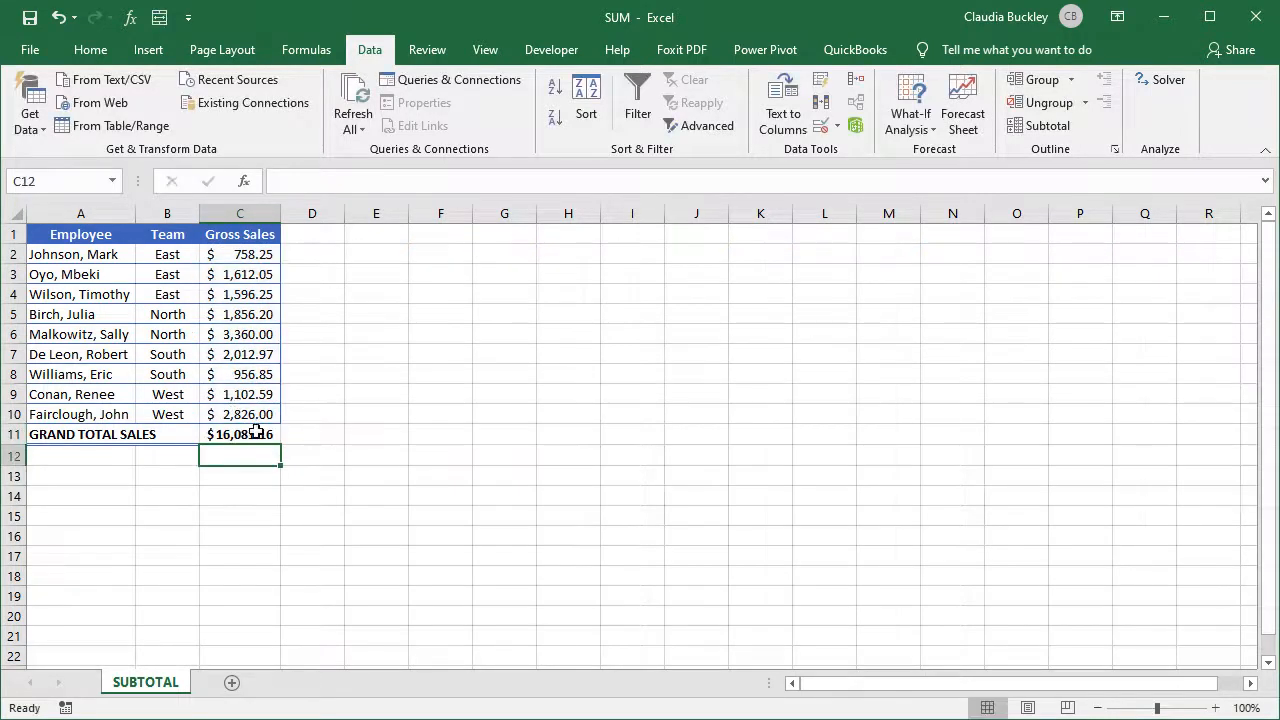
Hide rows 5 to 10, which hold the North, South and West teams
click(257, 432)
drag(14, 314, 14, 412)
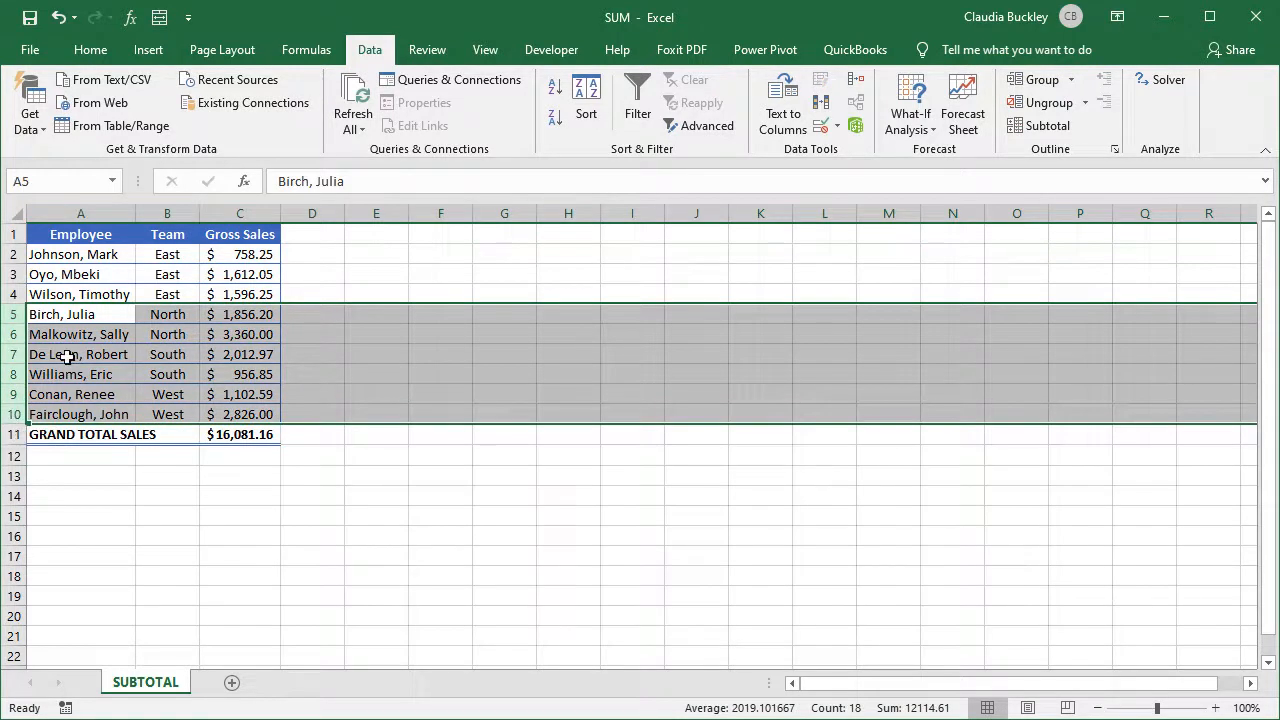
right_click(74, 357)
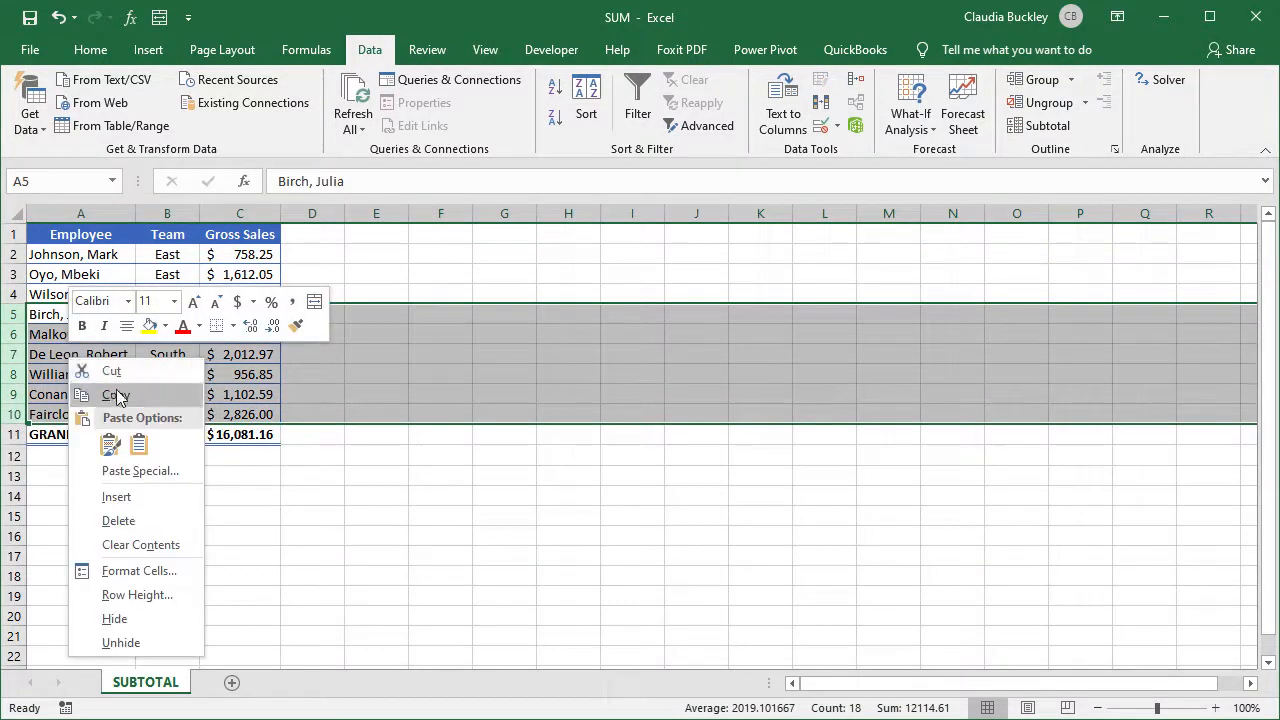
click(114, 618)
Change the function number in the C11 total to 109, making the formula =SUBTOTAL(109,C2:C10)
click(240, 314)
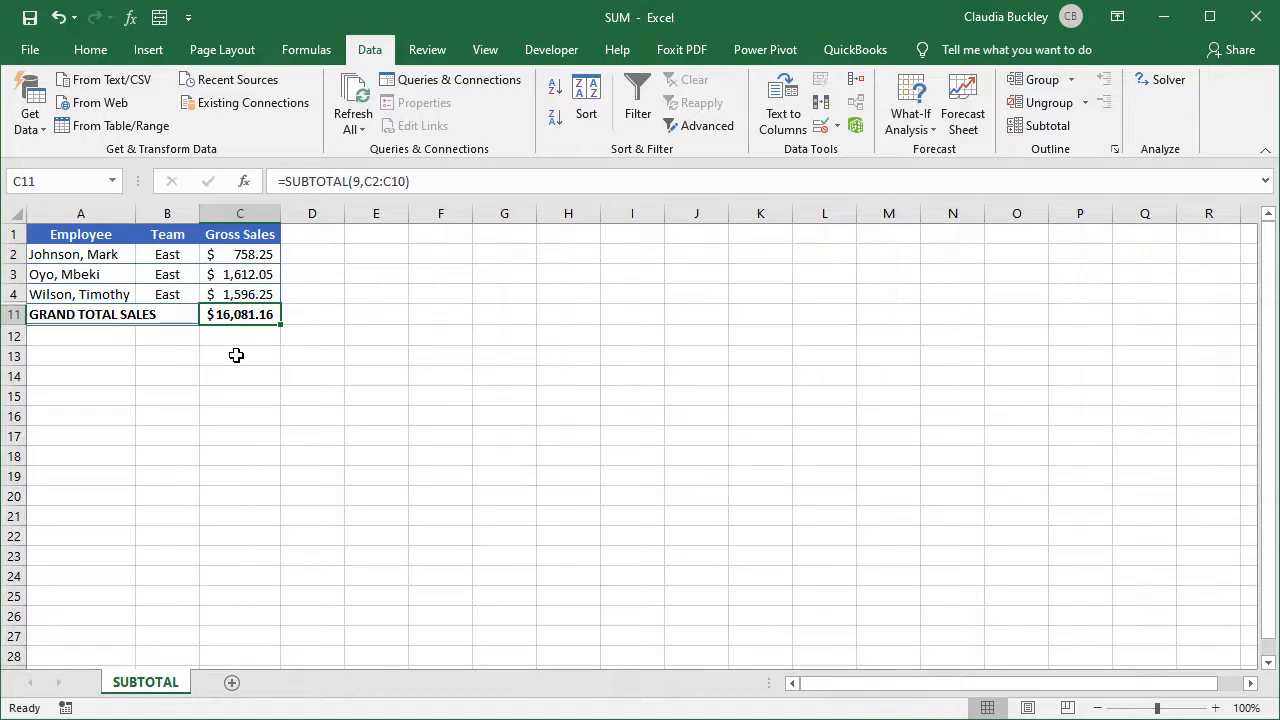
click(356, 183)
text(10)
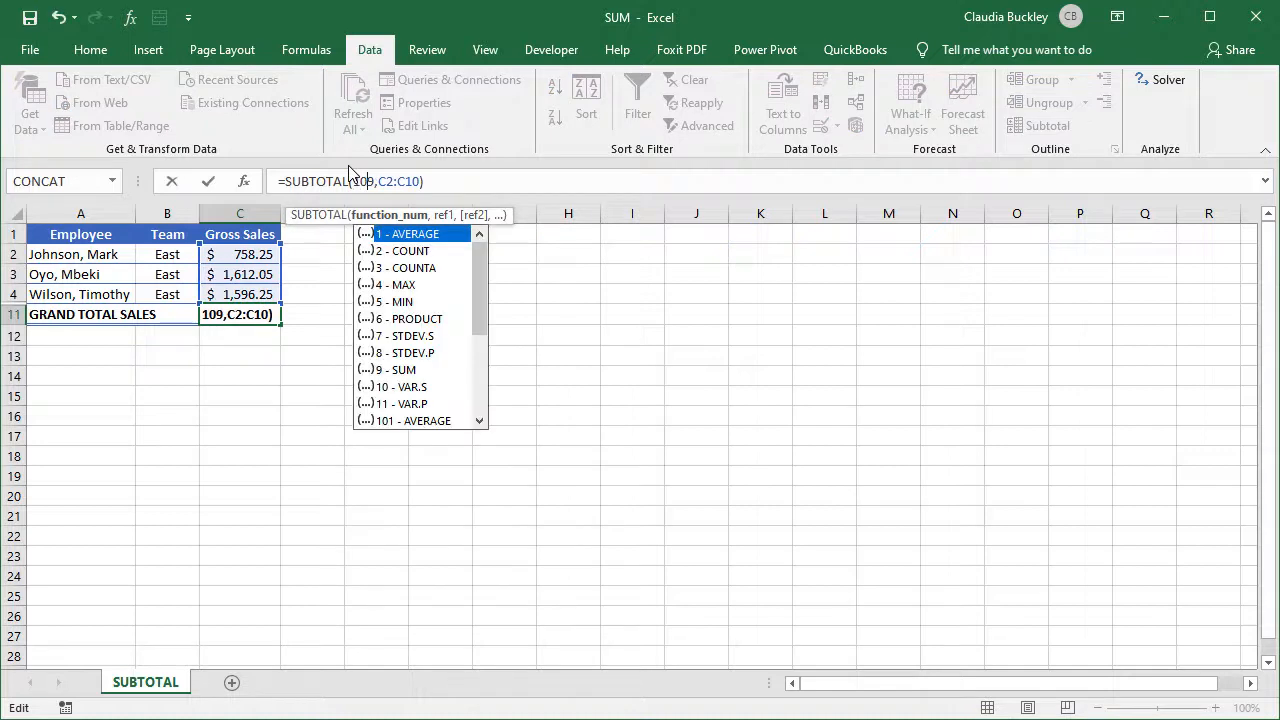
key(Return)
click(262, 314)
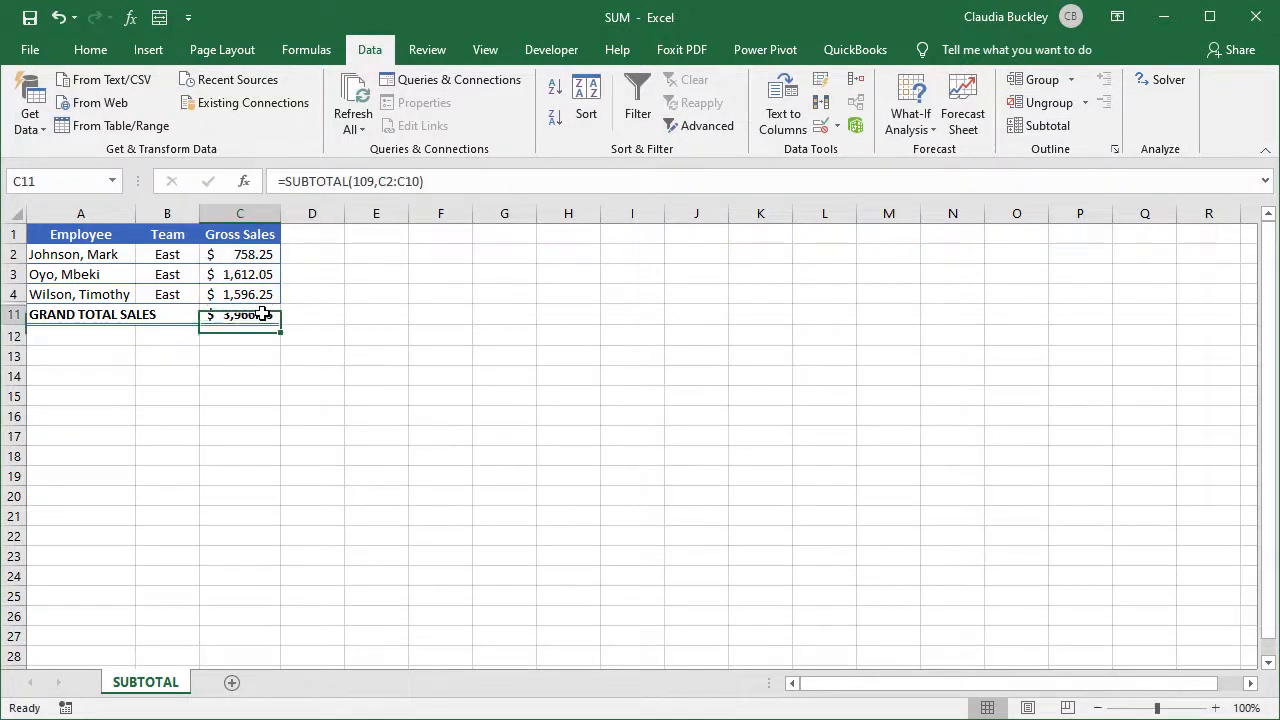